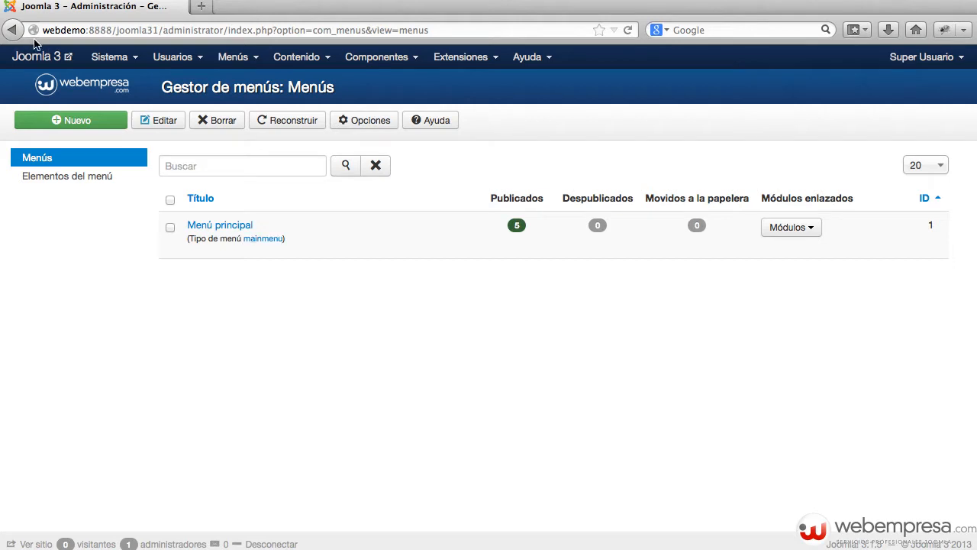
# Step: View the public site's home page and the items of Menú principal, and return to the menu list
pyautogui.click(43, 59)
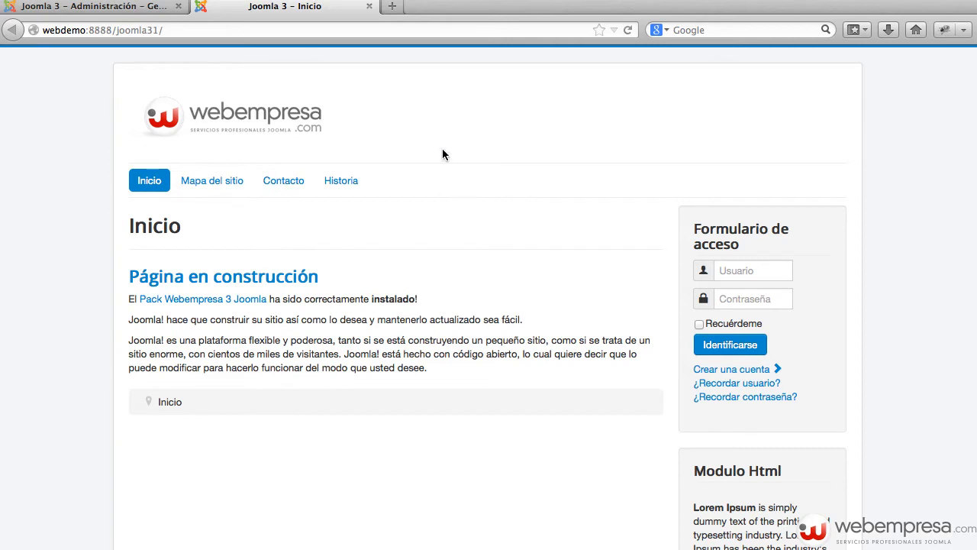
pyautogui.click(124, 7)
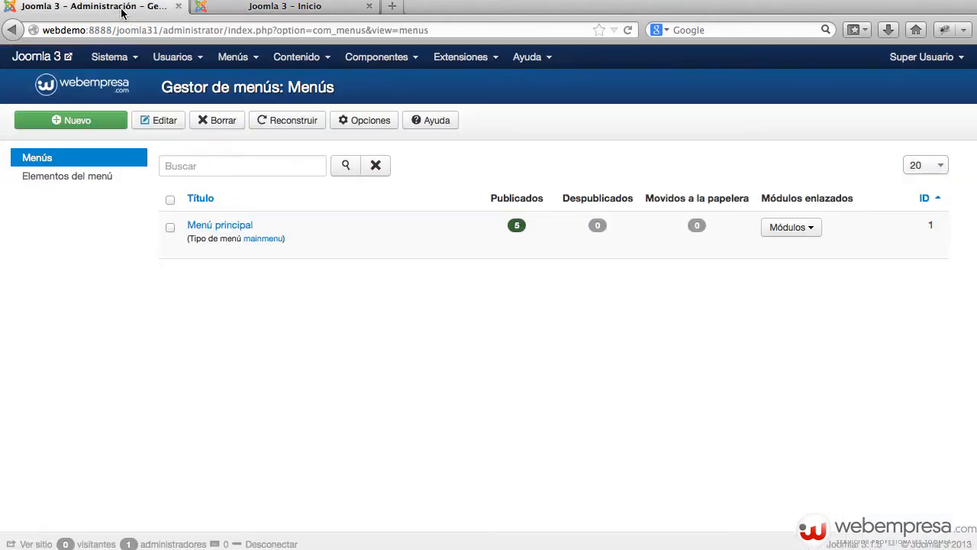
pyautogui.click(233, 232)
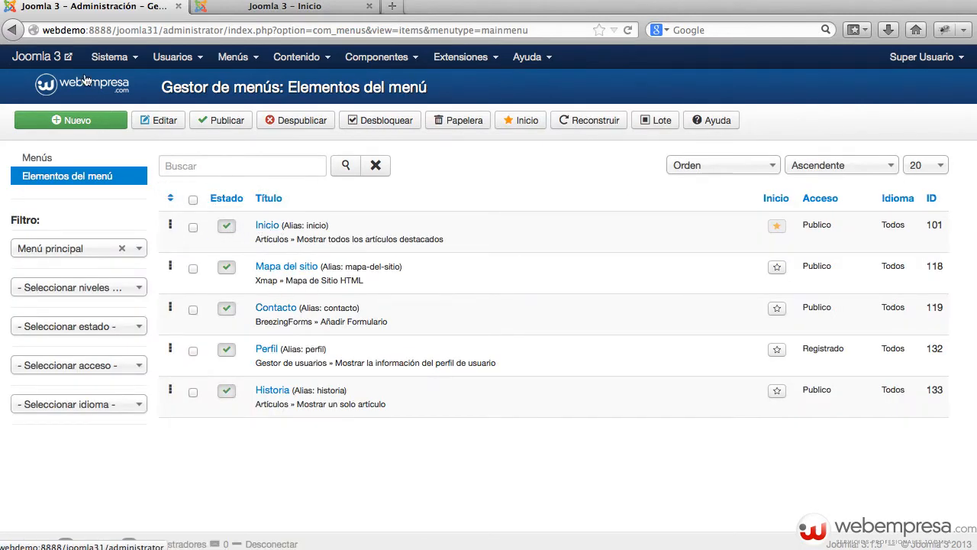
pyautogui.click(13, 30)
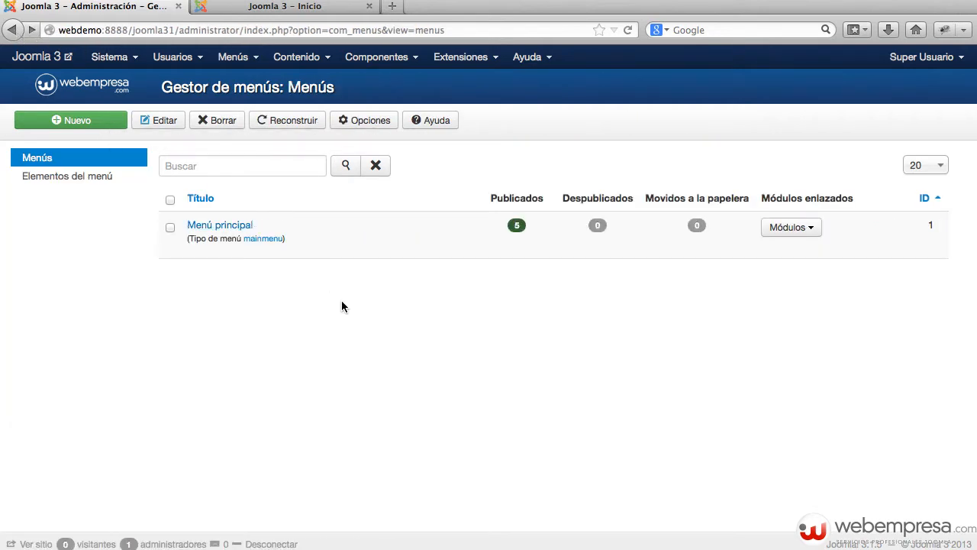
# Step: Check the menu details of mainmenu and the modules linked to Menú principal
pyautogui.click(269, 241)
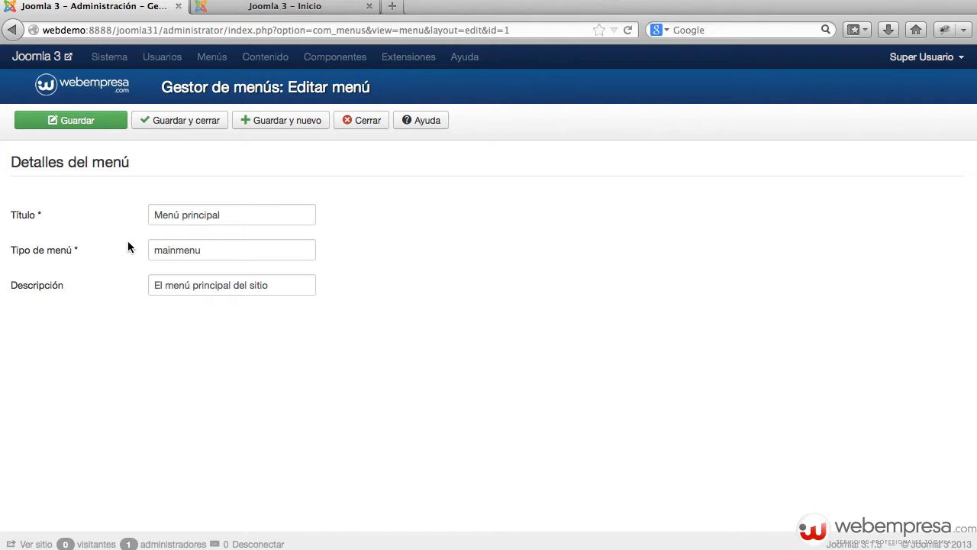
pyautogui.click(356, 121)
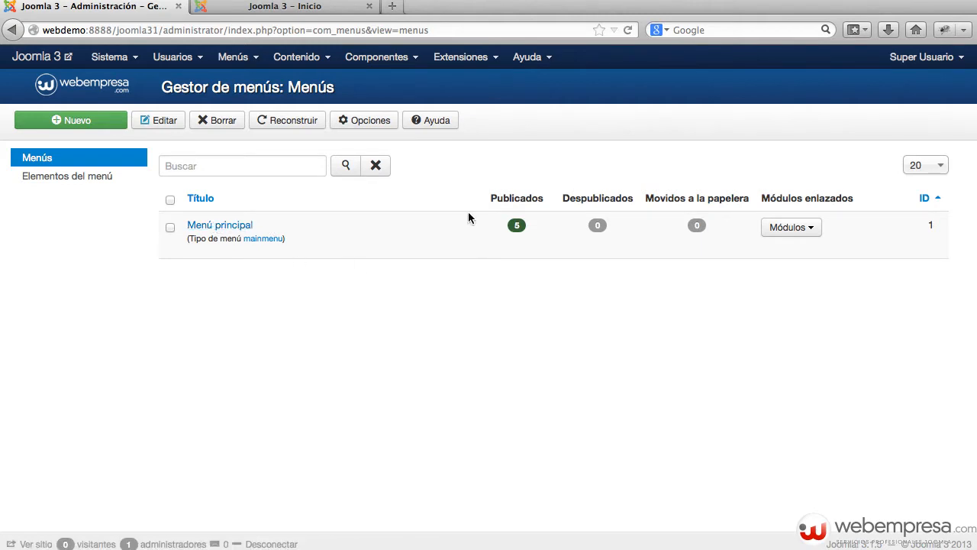
pyautogui.click(816, 229)
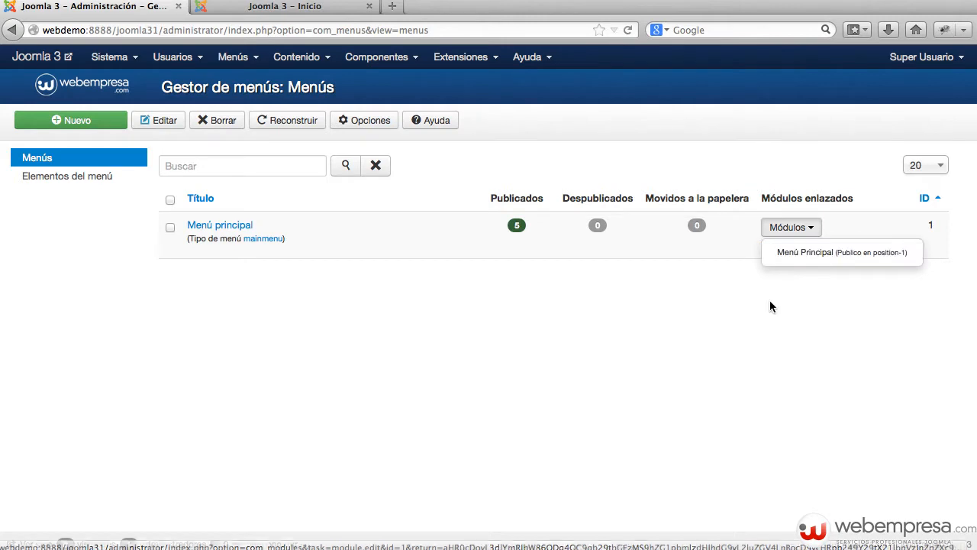
pyautogui.click(547, 219)
# Step: Display the template's module positions on the public site by adding ?tp=1 to its address
pyautogui.click(229, 13)
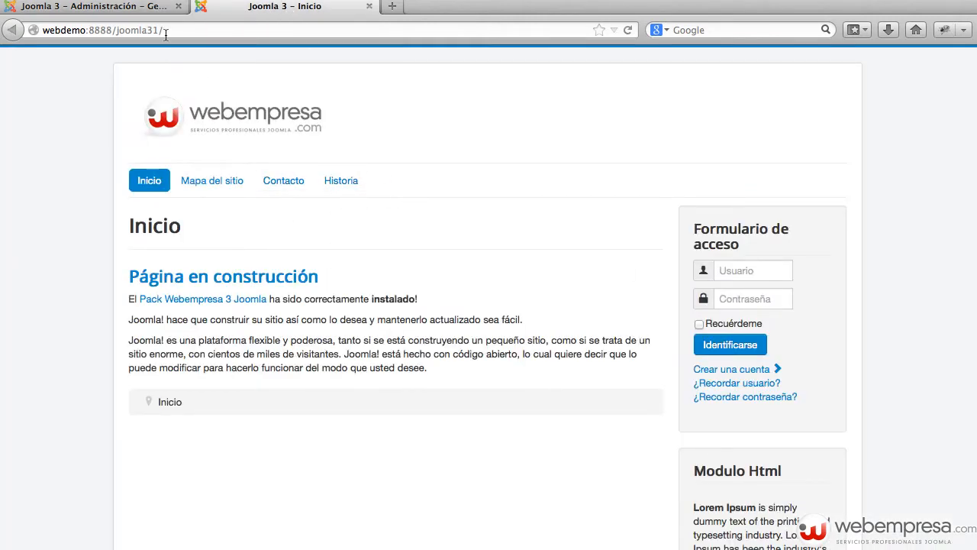
pyautogui.click(219, 31)
pyautogui.click(218, 31)
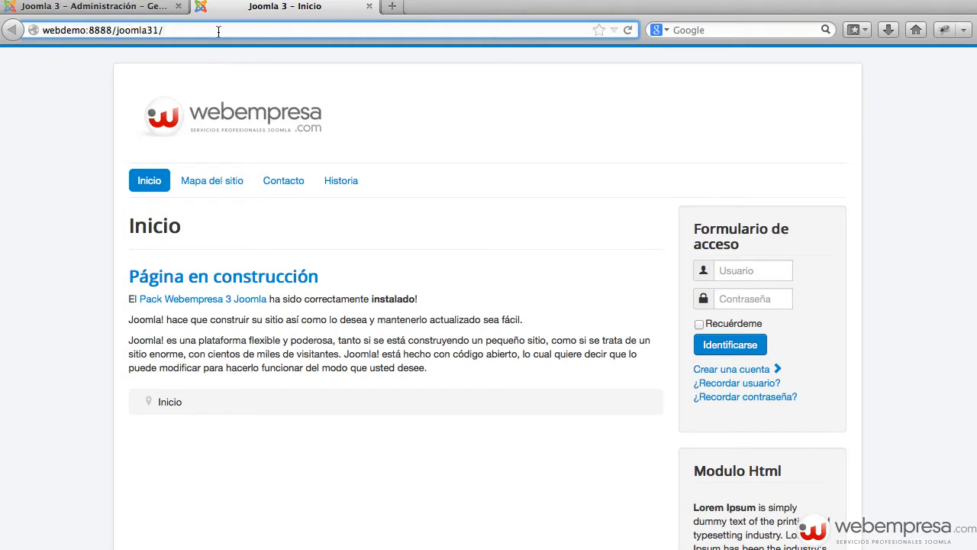
pyautogui.write('?tp=1')
pyautogui.press('Return')
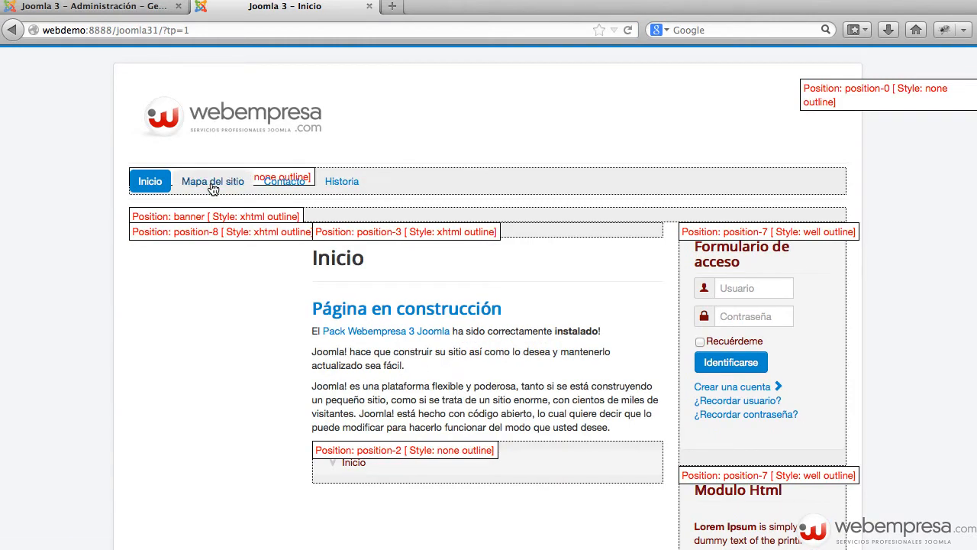
# Step: Open the administration's module manager and check the position assigned to the Menú Principal module
pyautogui.click(150, 15)
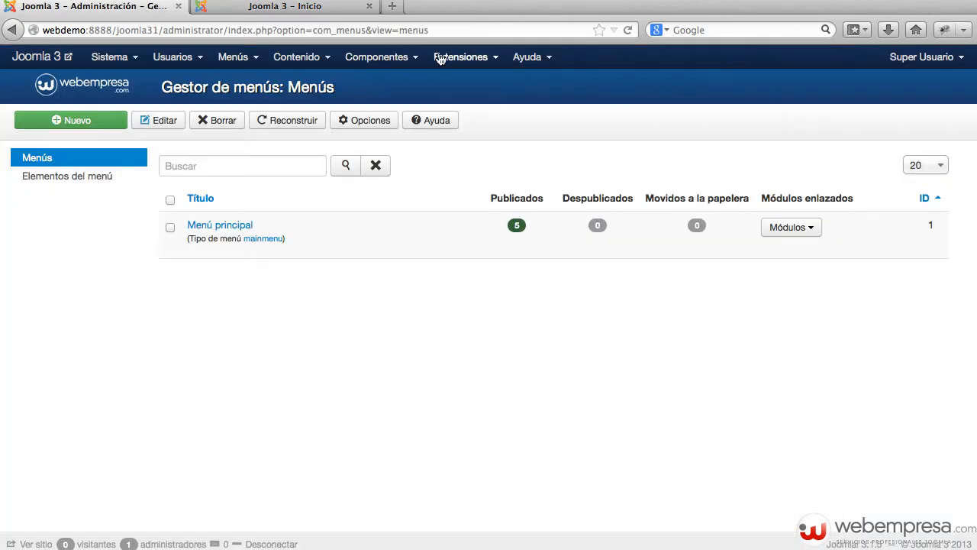
pyautogui.moveTo(442, 59)
pyautogui.click(470, 116)
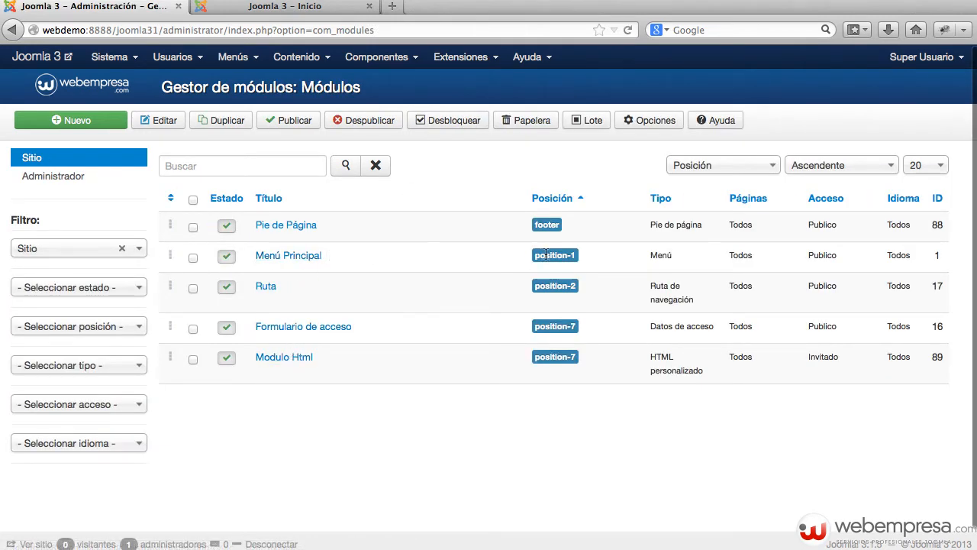
pyautogui.moveTo(545, 252); pyautogui.dragTo(593, 257)
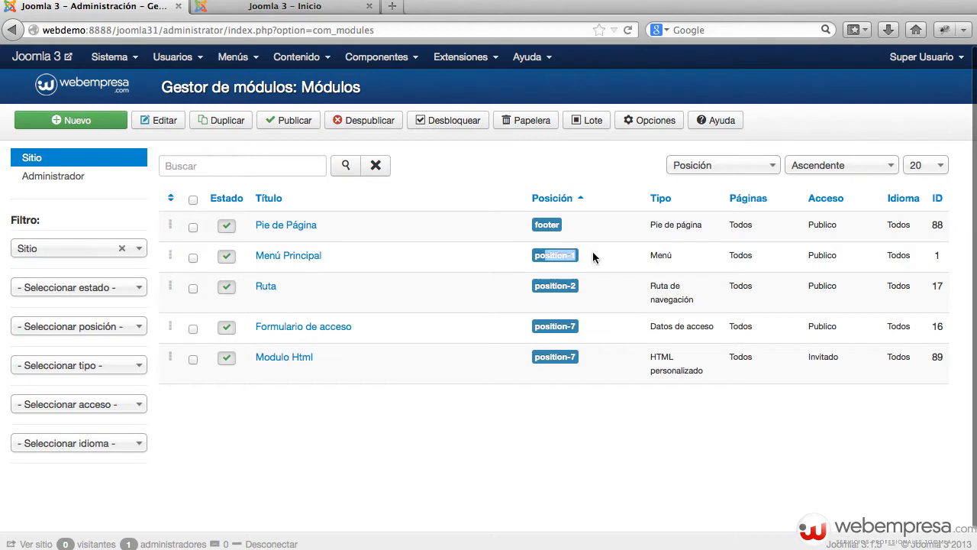
# Step: Inspect which menu the Menú Principal module displays in its basic options, and close the module without saving
pyautogui.click(288, 260)
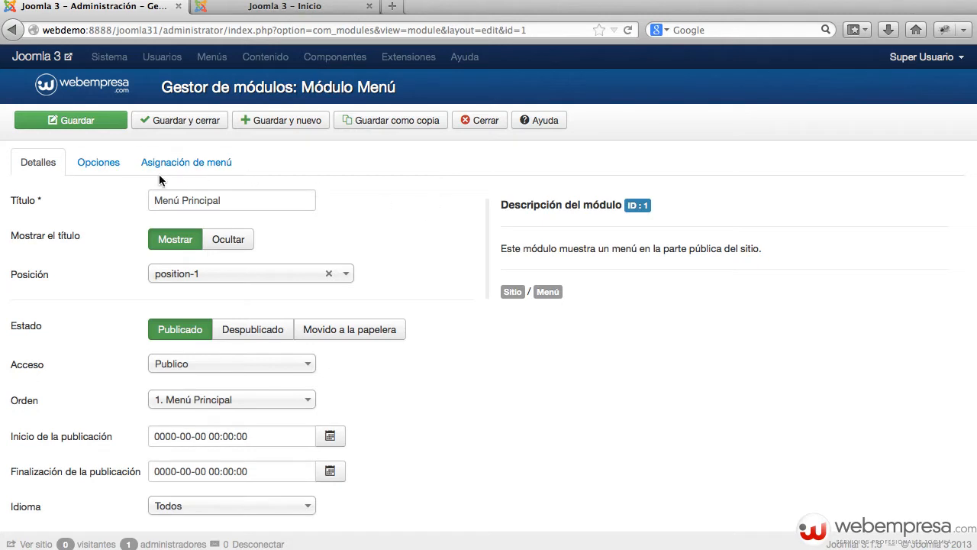
pyautogui.click(105, 164)
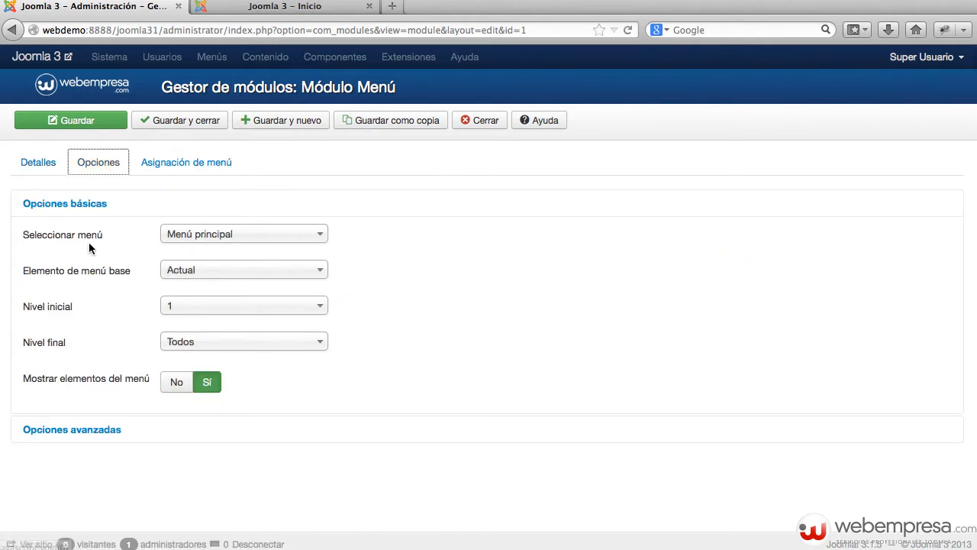
pyautogui.click(232, 238)
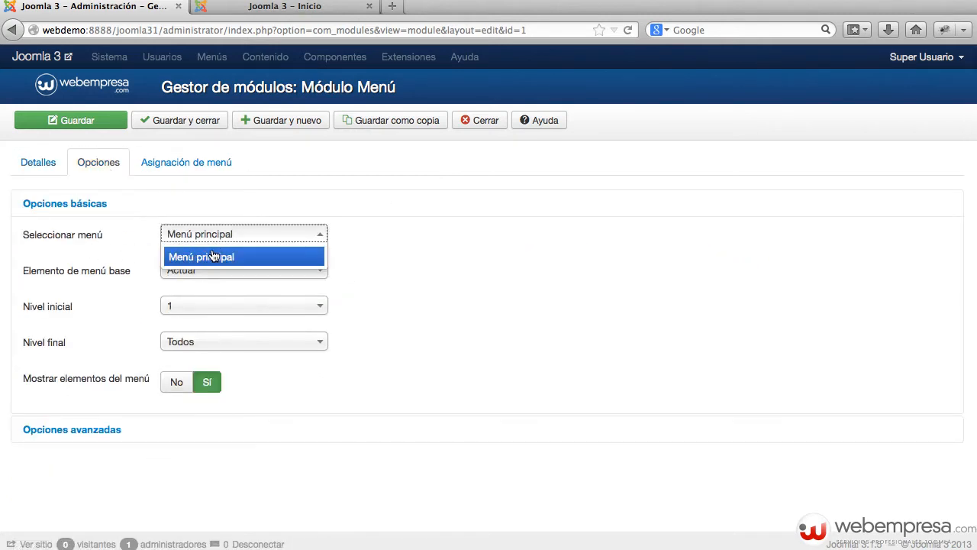
pyautogui.click(213, 256)
pyautogui.click(475, 125)
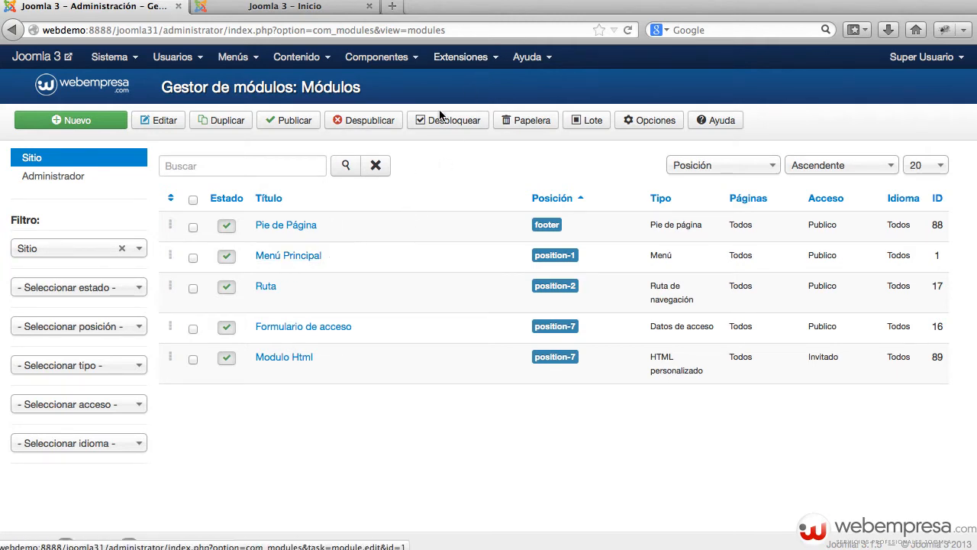
# Step: Review the menu settings of the Tx_Zenith template style in the template manager, and close it without saving
pyautogui.click(472, 66)
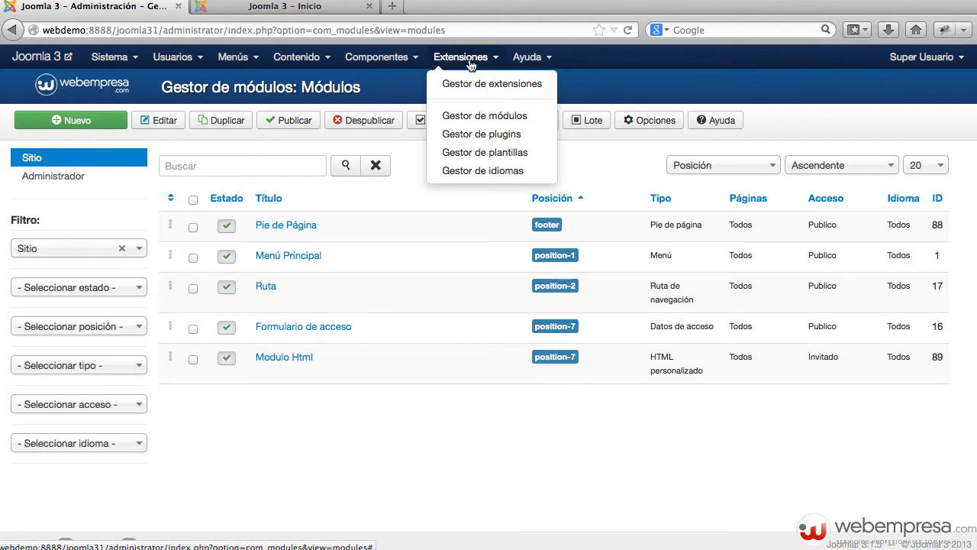
pyautogui.click(490, 153)
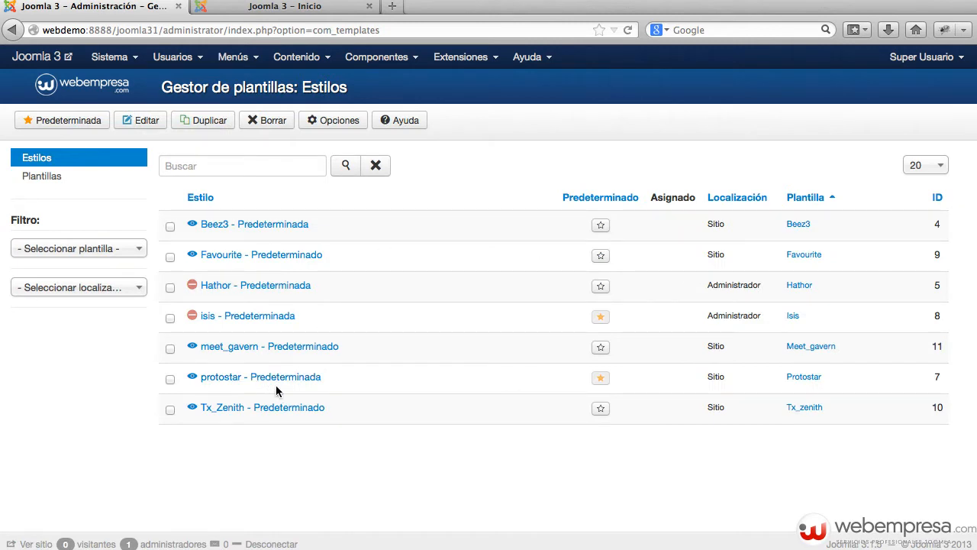
pyautogui.click(284, 410)
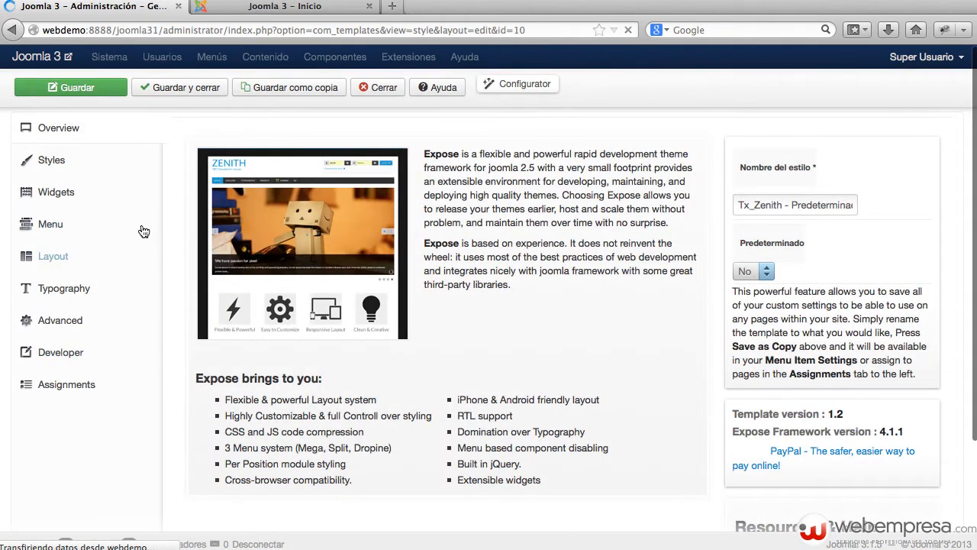
pyautogui.click(61, 225)
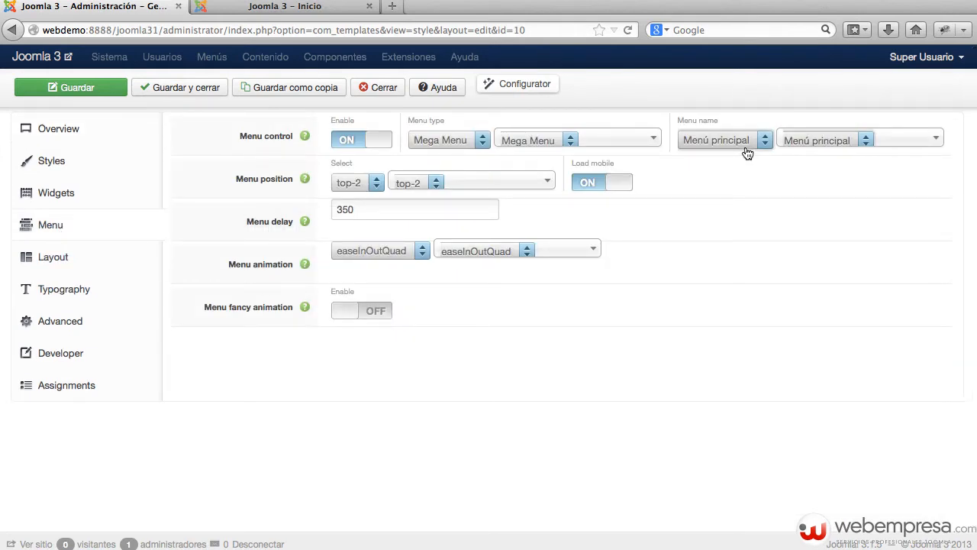
pyautogui.click(379, 90)
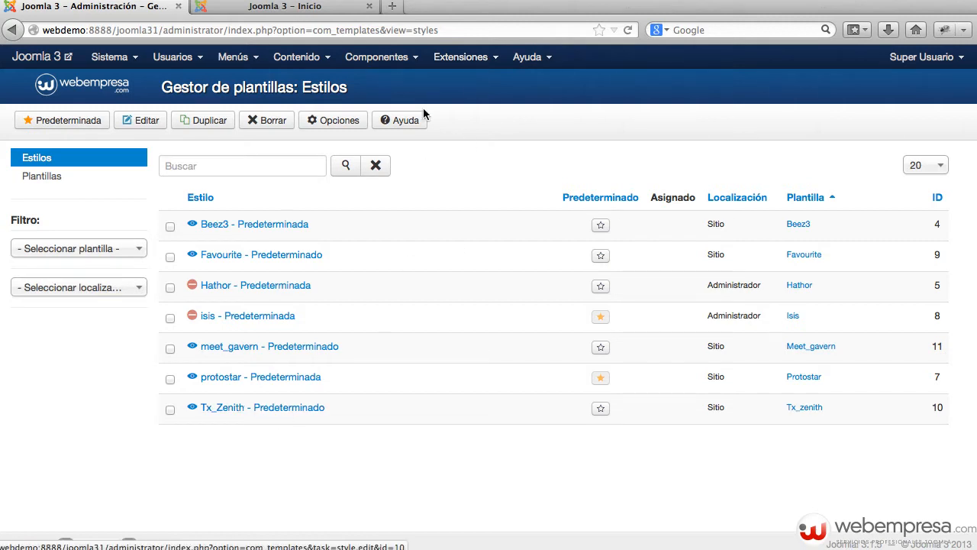
# Step: Open the menu manager and rebuild Menú principal
pyautogui.click(171, 61)
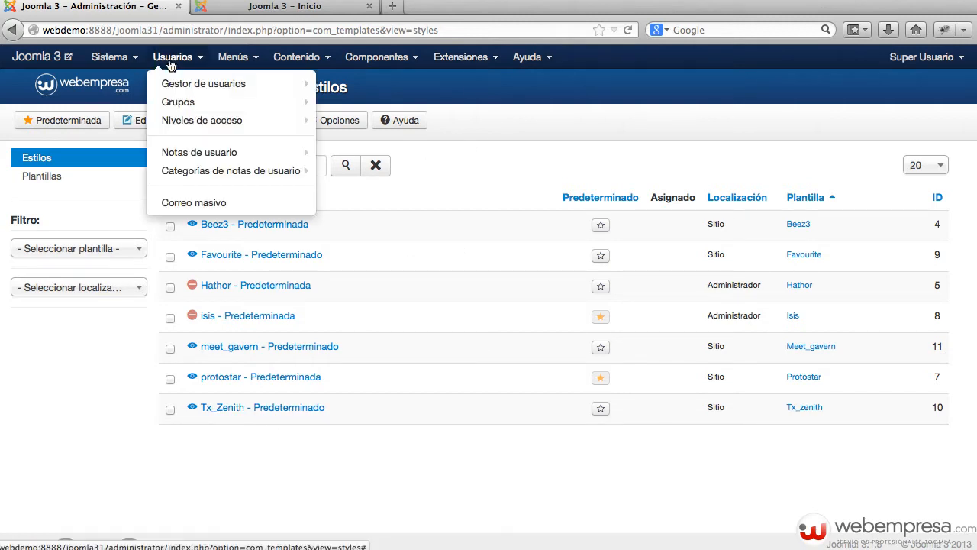
pyautogui.click(233, 56)
pyautogui.moveTo(257, 85)
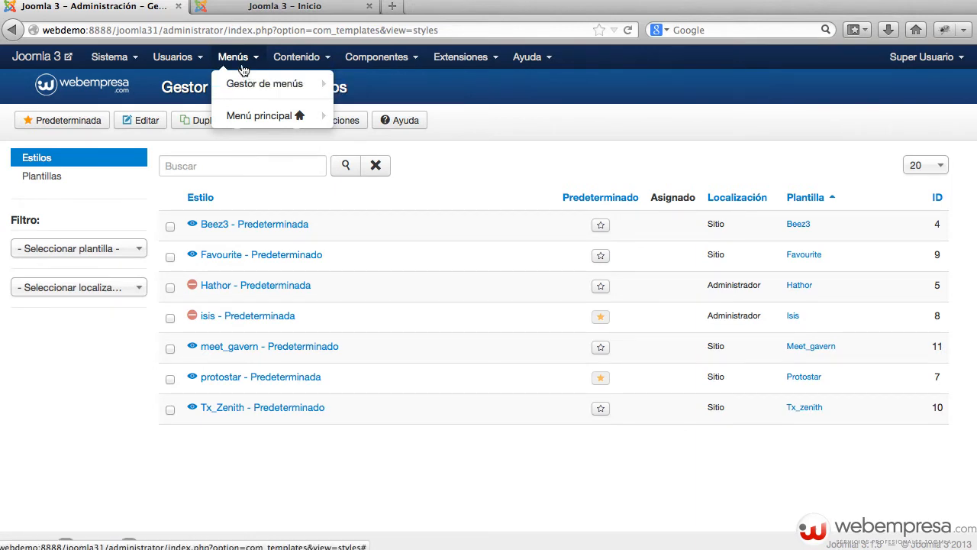
pyautogui.moveTo(252, 119)
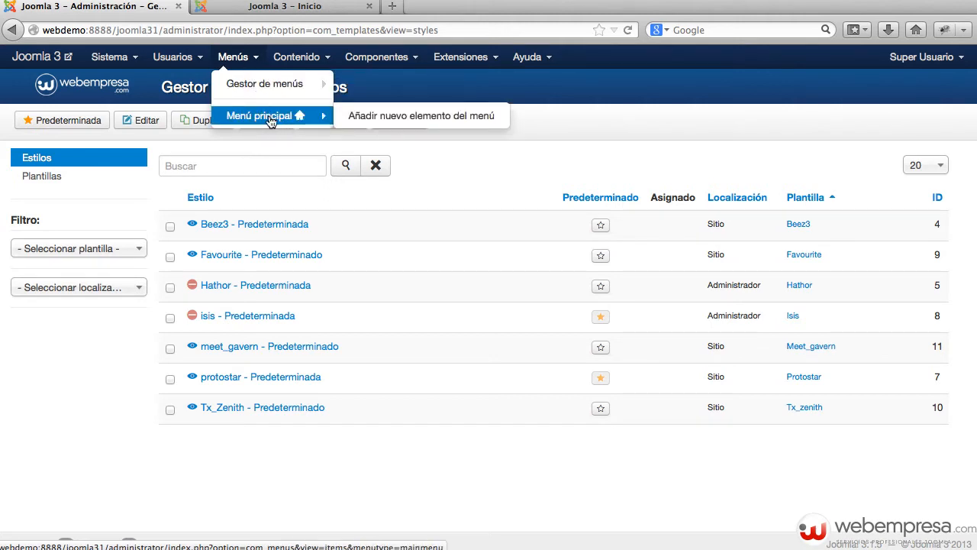
pyautogui.click(264, 85)
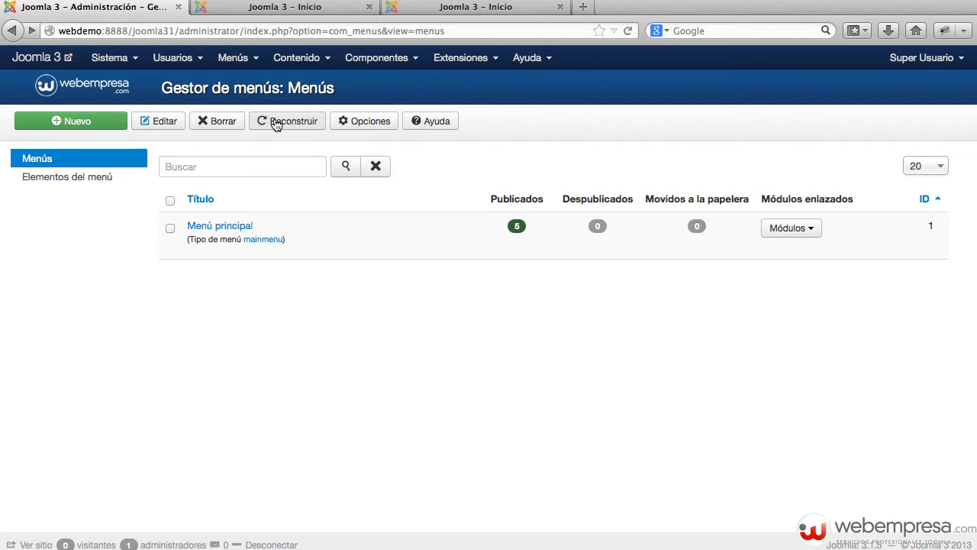
pyautogui.click(169, 227)
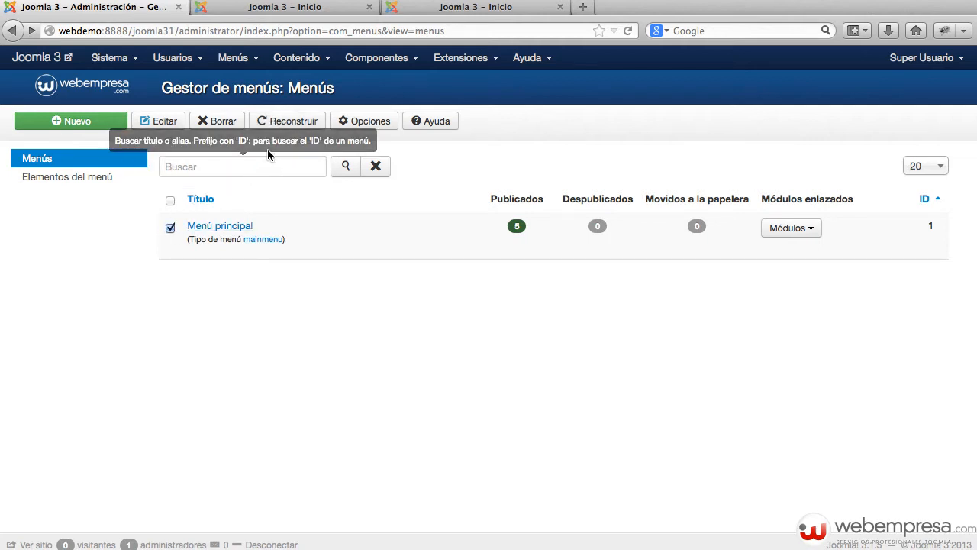
pyautogui.click(284, 124)
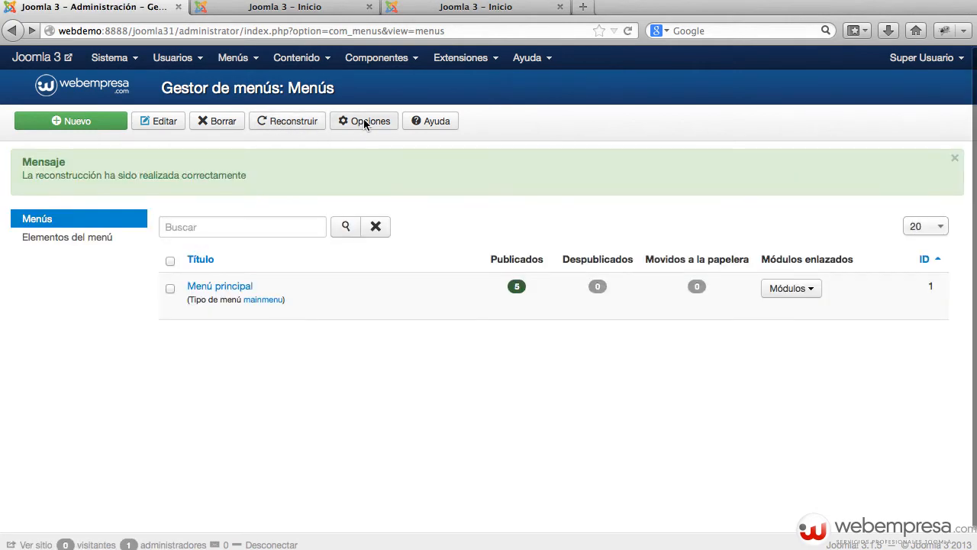
# Step: Create and save a menu titled "Menu Inferior" with type "menuinferior" and description "Esto mostrara un nuevo menú en la parte inferior"
pyautogui.click(67, 125)
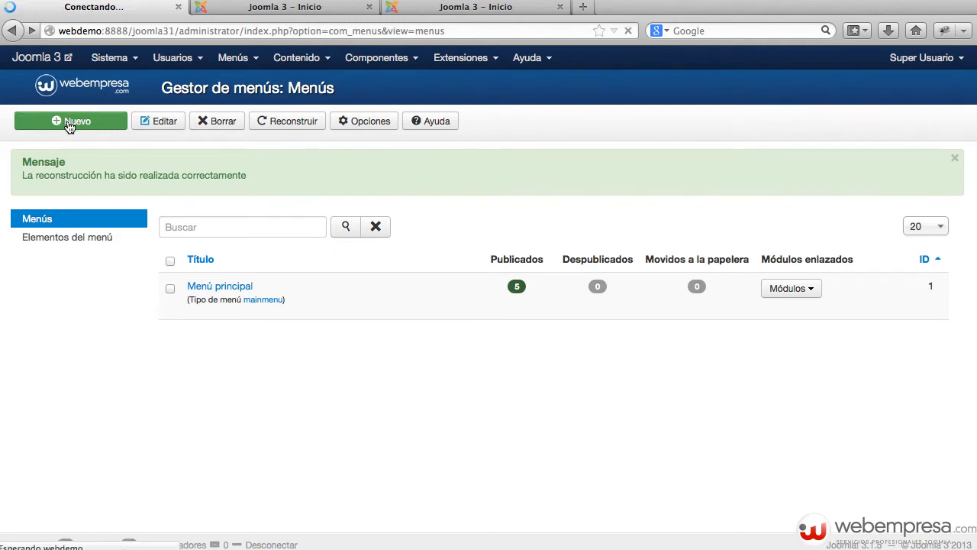
pyautogui.click(223, 219)
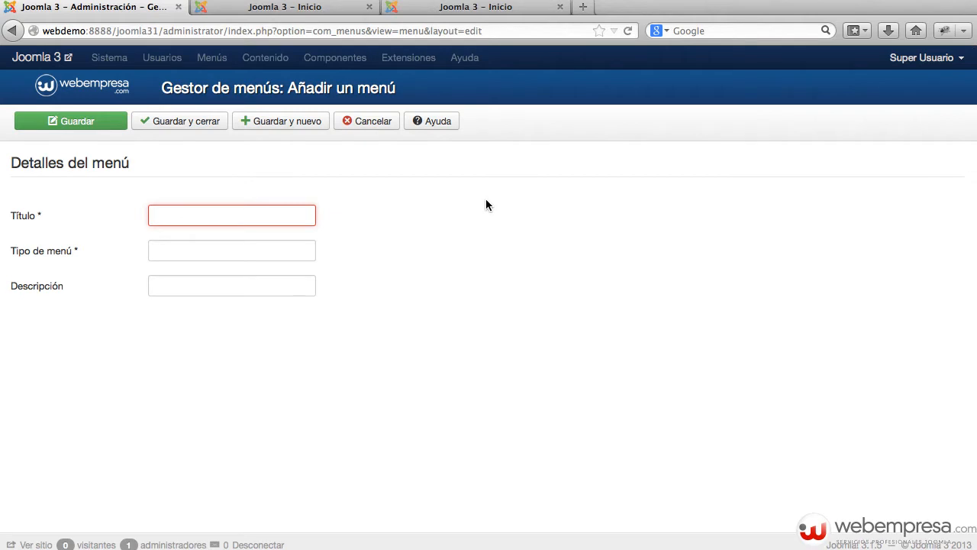
pyautogui.write('Menu Inferior')
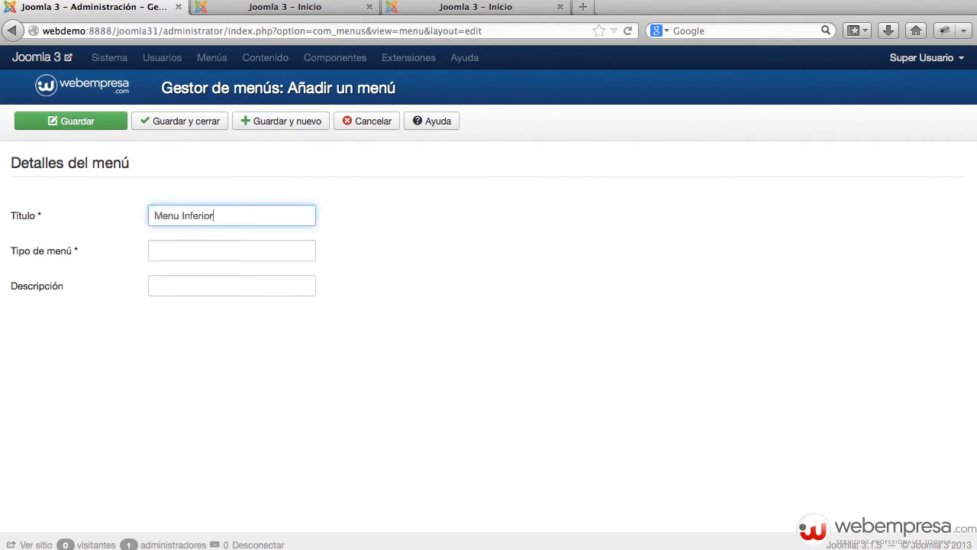
pyautogui.press('Tab')
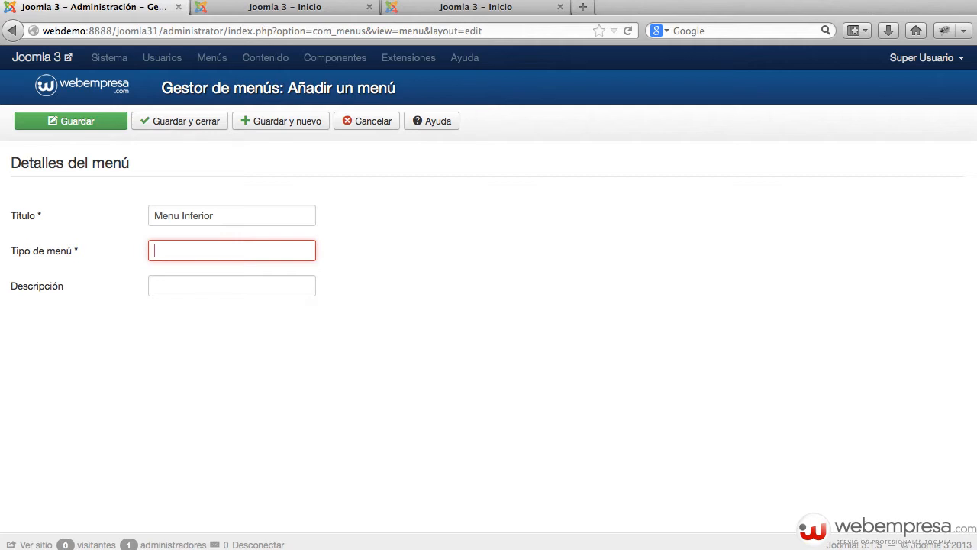
pyautogui.write('menuinferior')
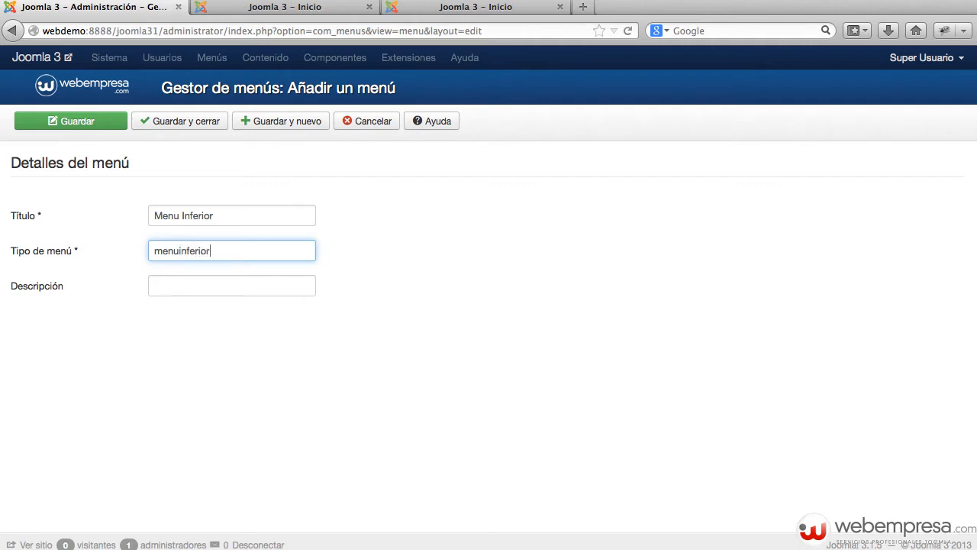
pyautogui.press('Tab')
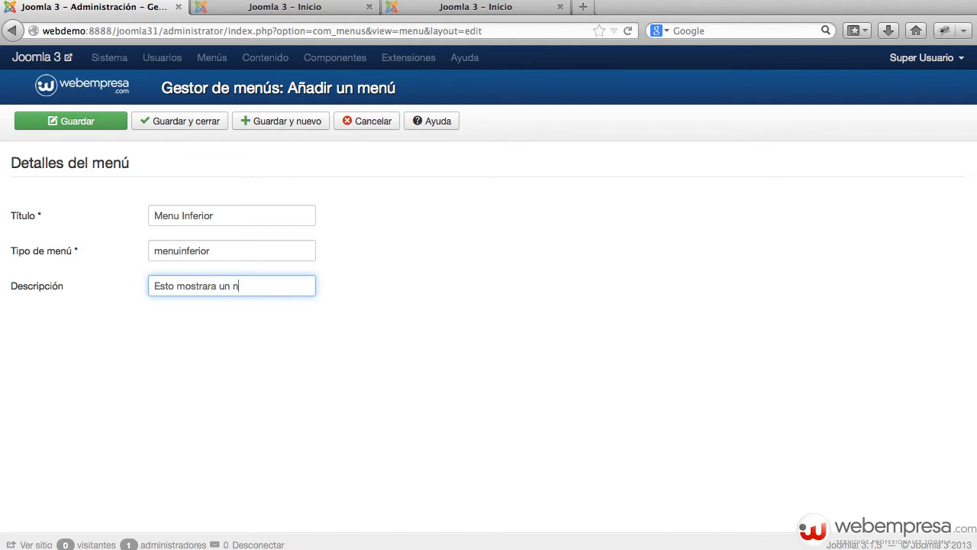
pyautogui.write('Esto mostrara un nuevo menú en la pa')
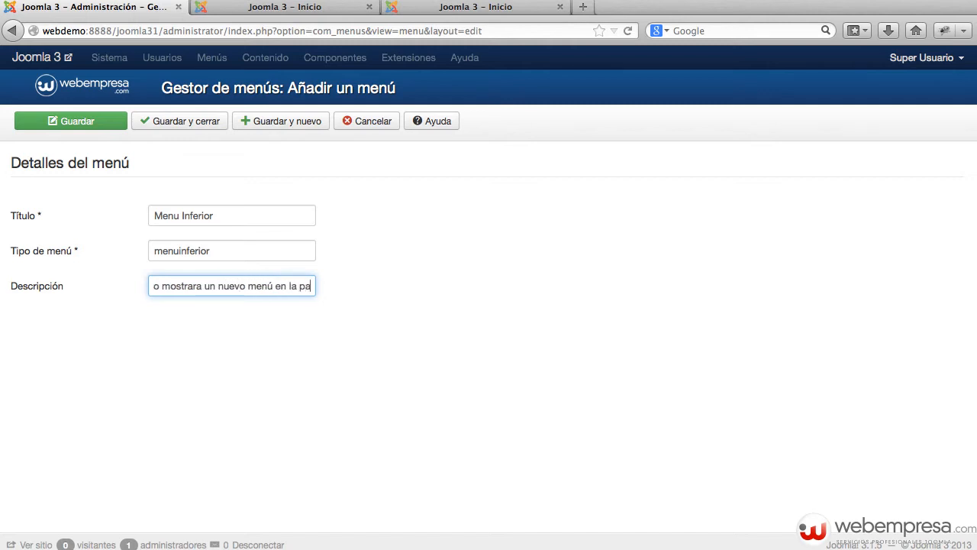
pyautogui.write('rte inferiorte inferior')
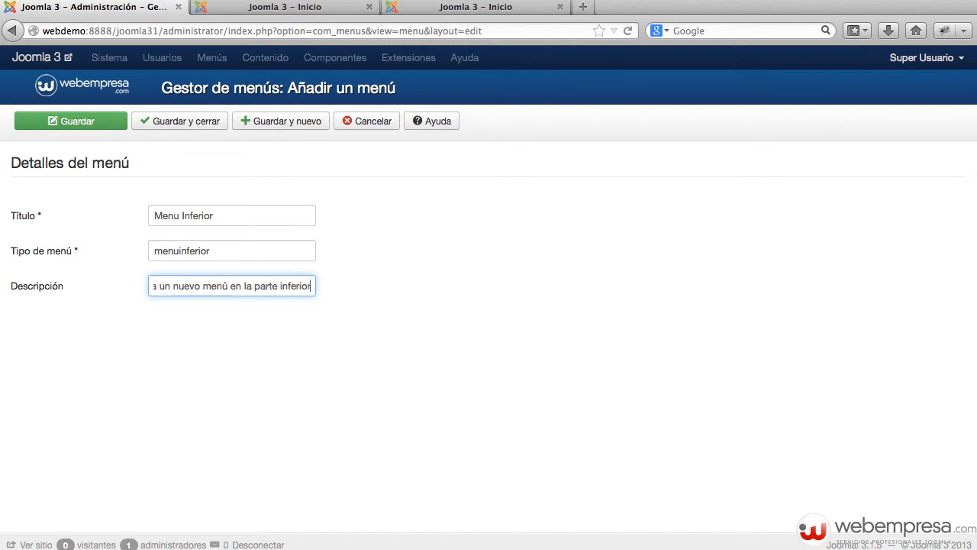
pyautogui.click(188, 129)
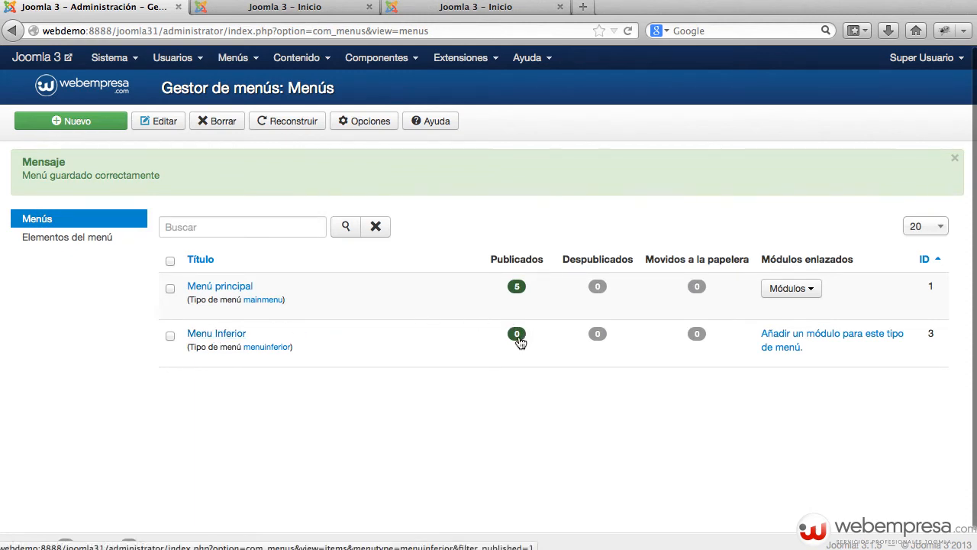
# Step: Add an item titled "Item de prueba" to Menu Inferior, using the type "Mostrar todas las categorías de enlaces web", and save it
pyautogui.click(229, 336)
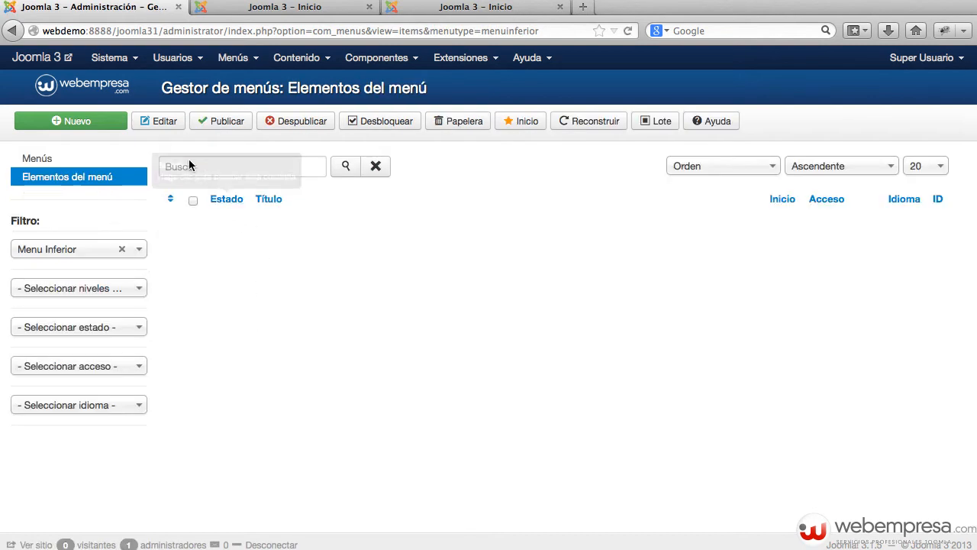
pyautogui.click(98, 125)
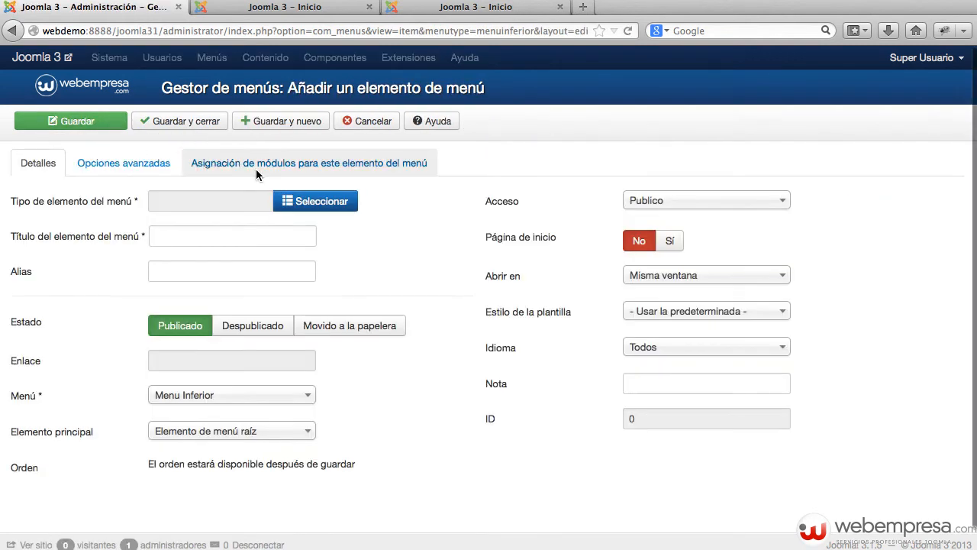
pyautogui.click(309, 201)
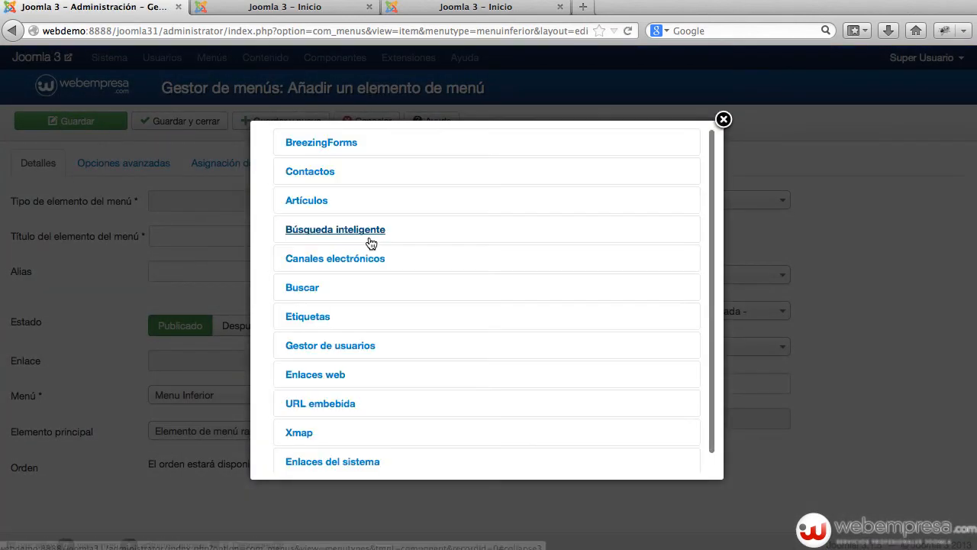
pyautogui.scroll(-1, 371, 242)
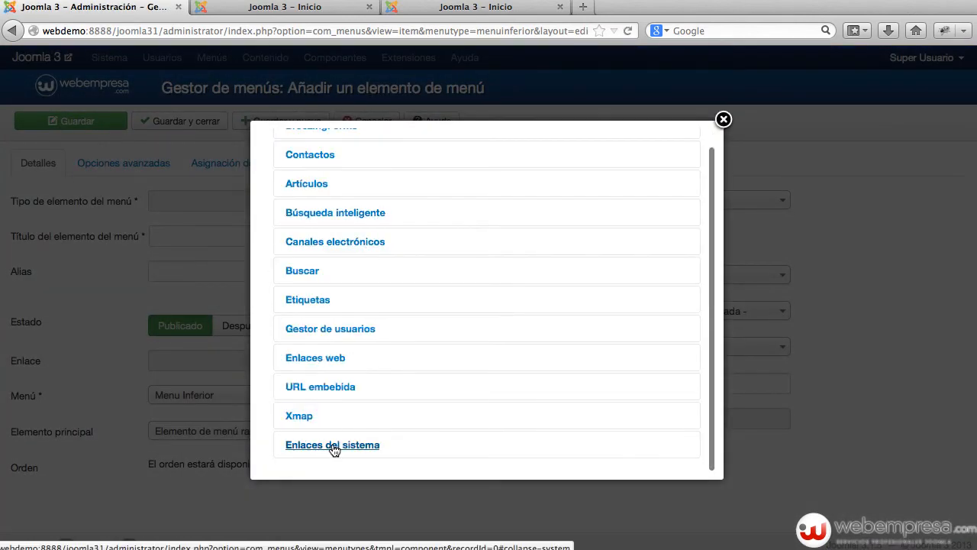
pyautogui.moveTo(333, 451); pyautogui.dragTo(341, 397)
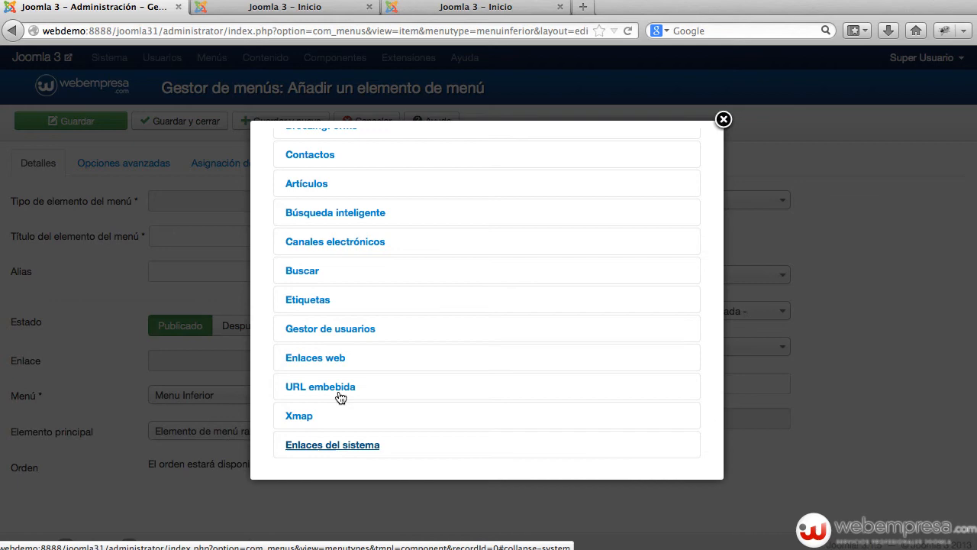
pyautogui.click(315, 357)
pyautogui.scroll(-1, 451, 393)
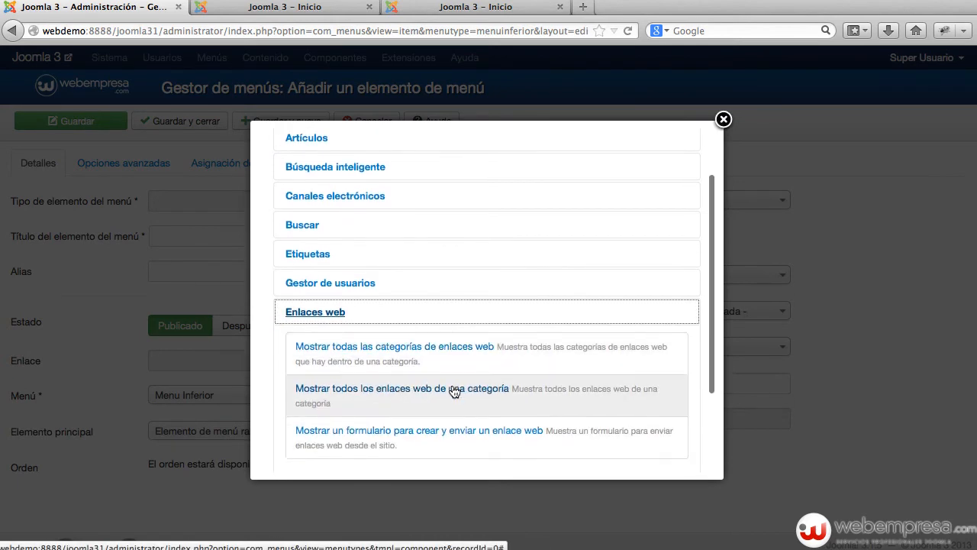
pyautogui.click(395, 355)
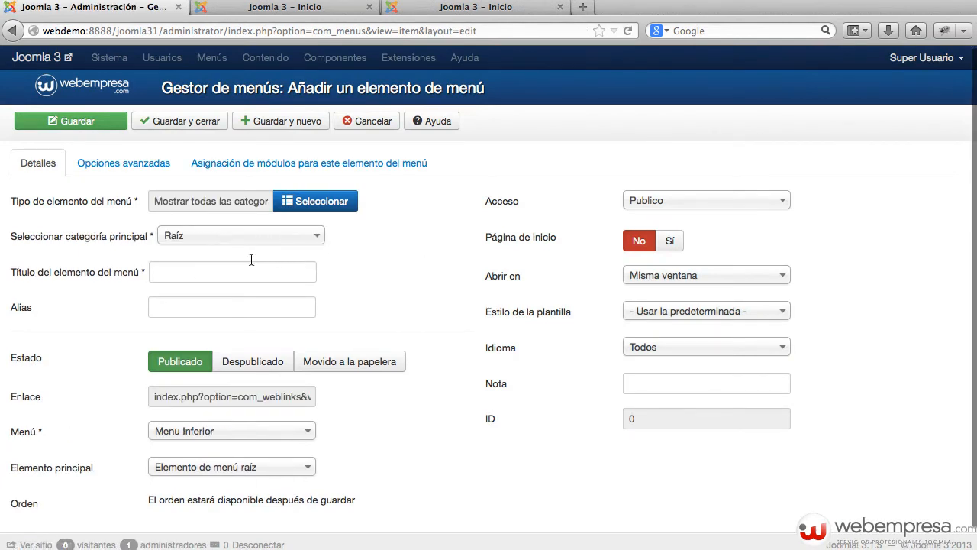
pyautogui.click(221, 271)
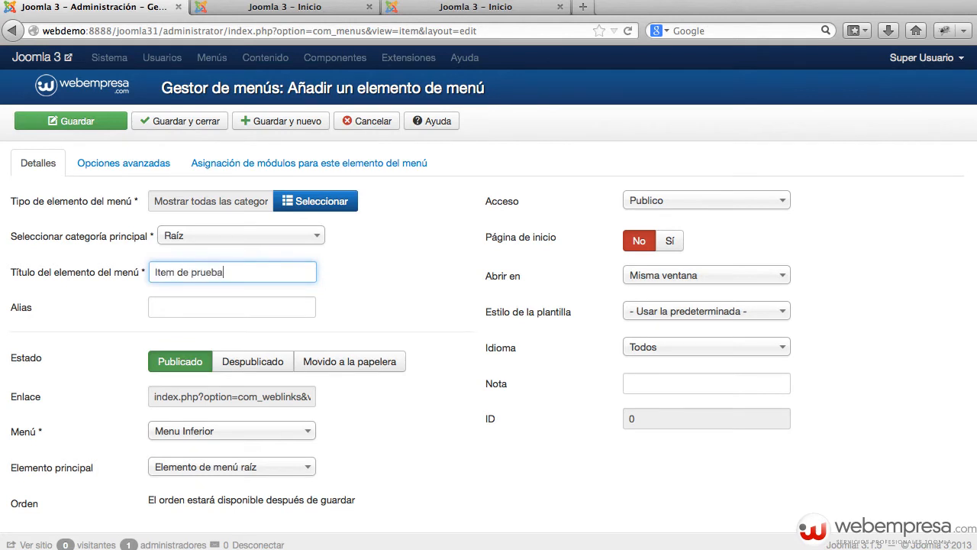
pyautogui.click(181, 130)
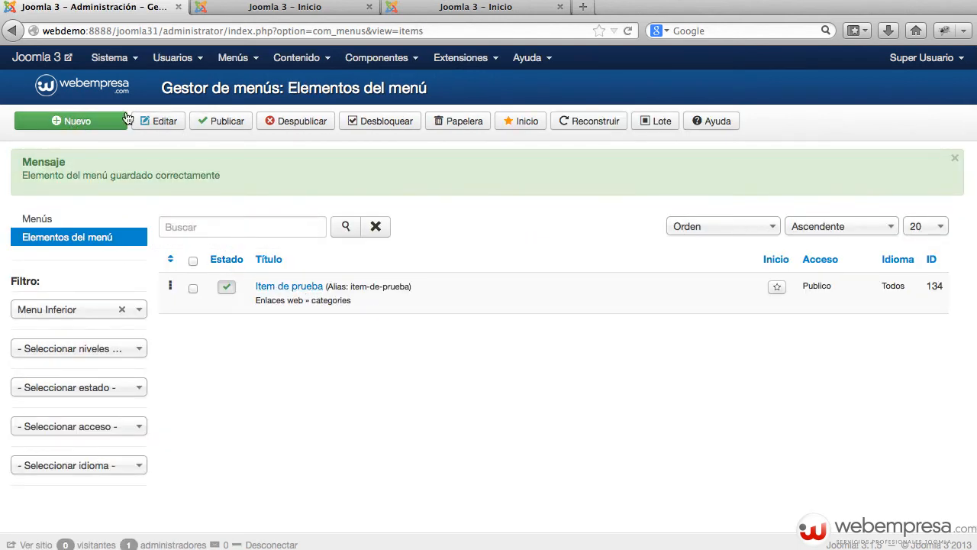
# Step: Review the Menu Inferior entry in the menu manager, and open the module manager
pyautogui.click(219, 60)
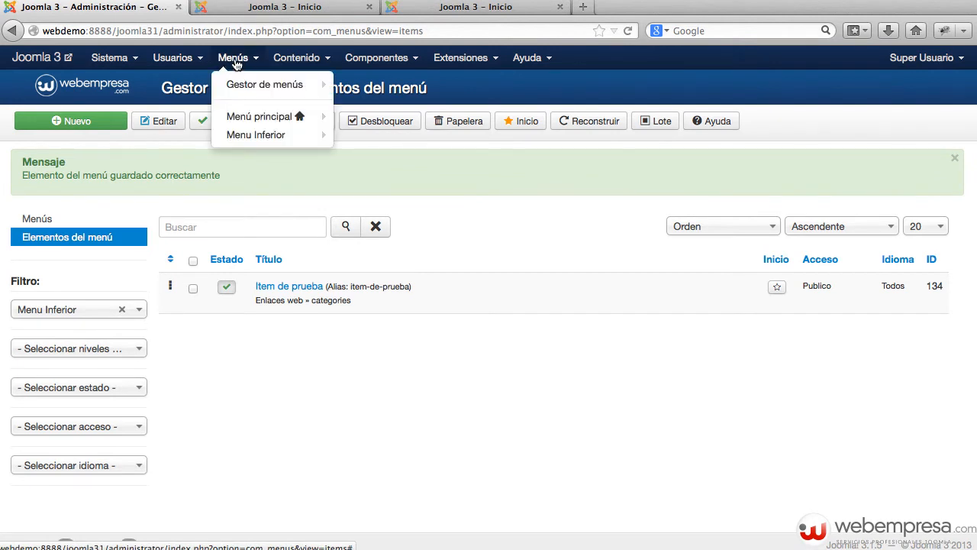
pyautogui.moveTo(258, 134)
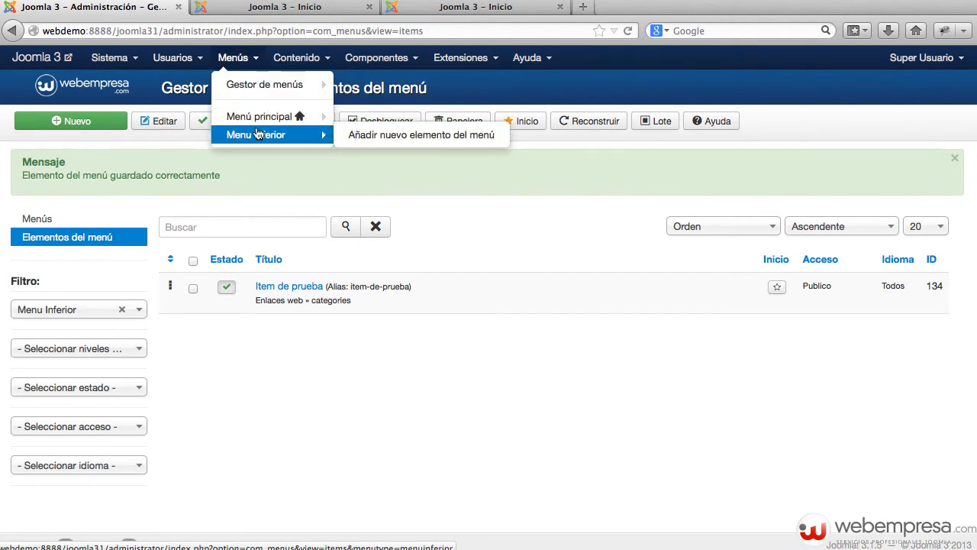
pyautogui.click(259, 86)
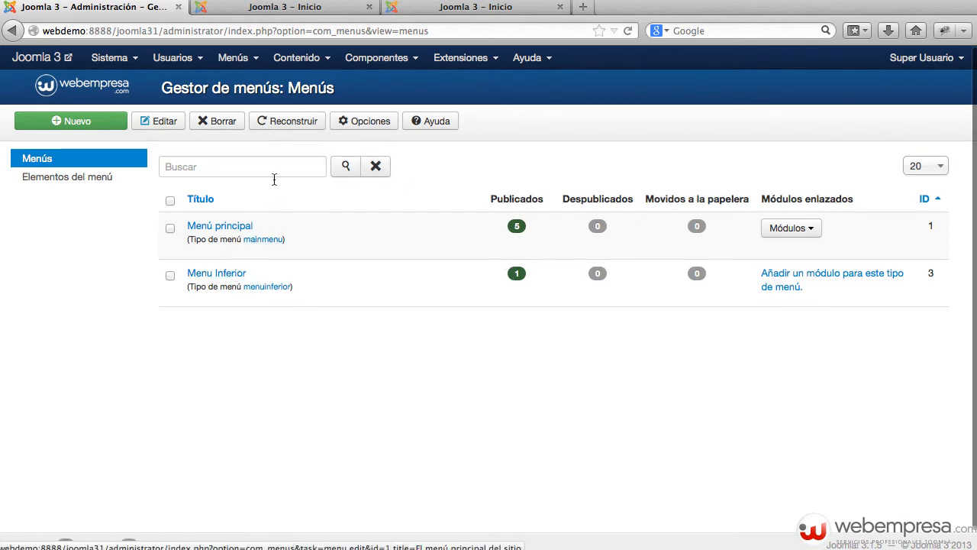
pyautogui.click(457, 58)
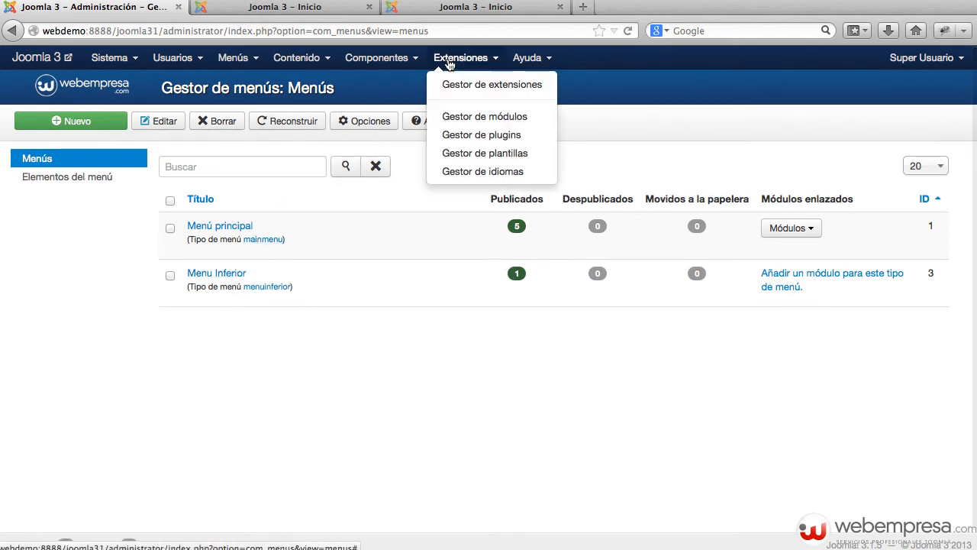
pyautogui.click(461, 115)
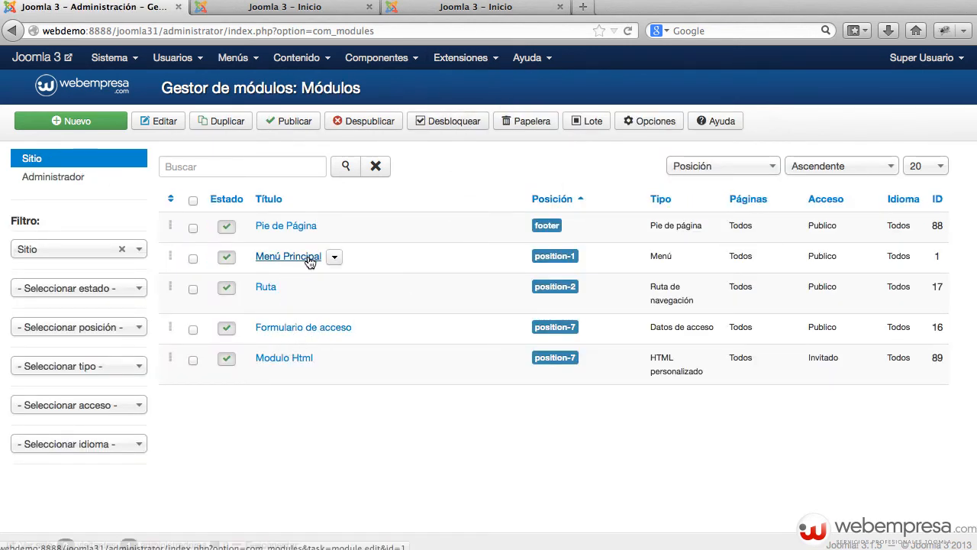
pyautogui.click(95, 128)
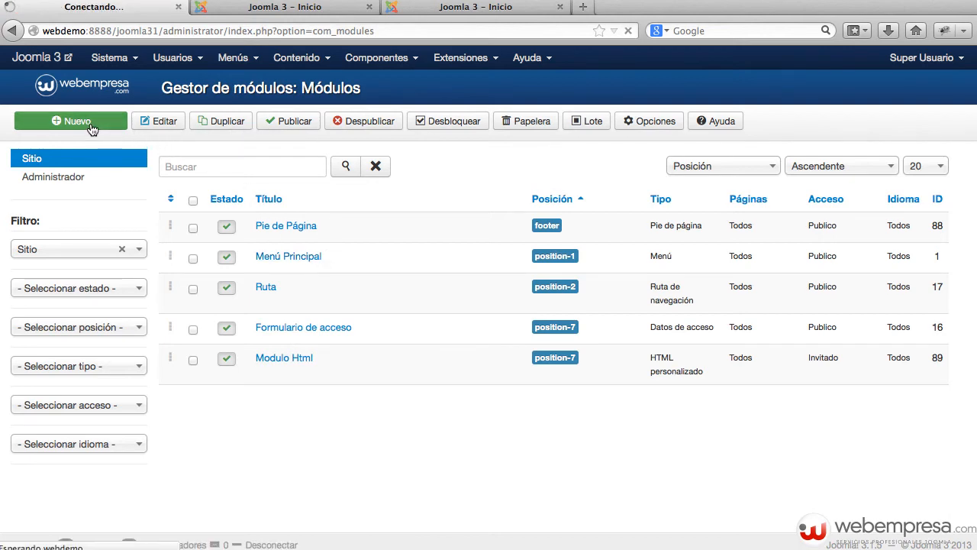
pyautogui.scroll(-5, 282, 265)
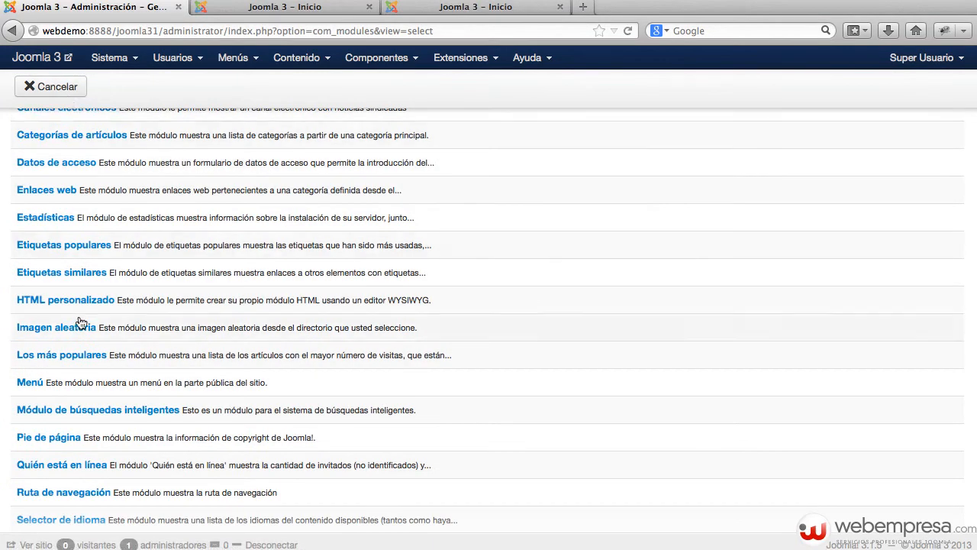
pyautogui.click(30, 383)
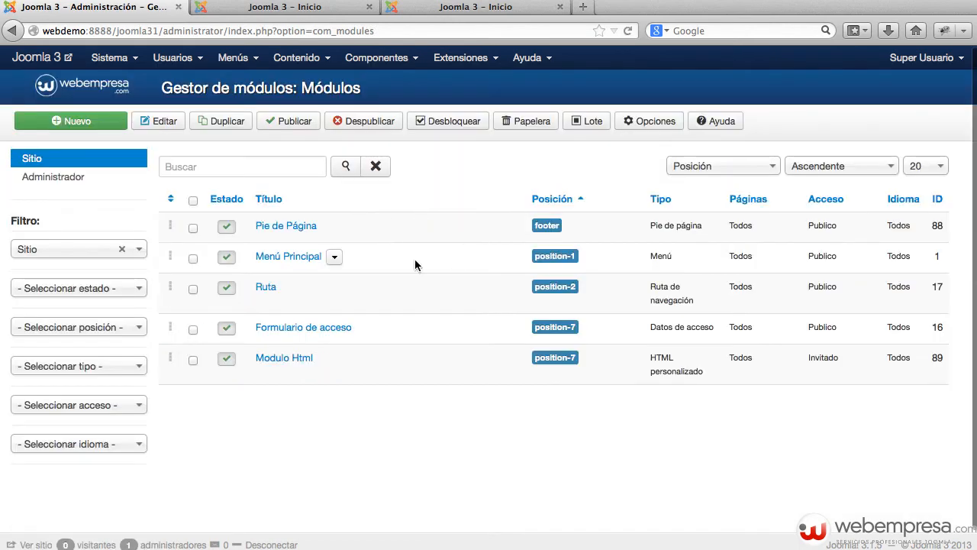
# Step: Set the Menú Principal module to display Menu Inferior, save it, and check the menu on the public site
pyautogui.click(287, 257)
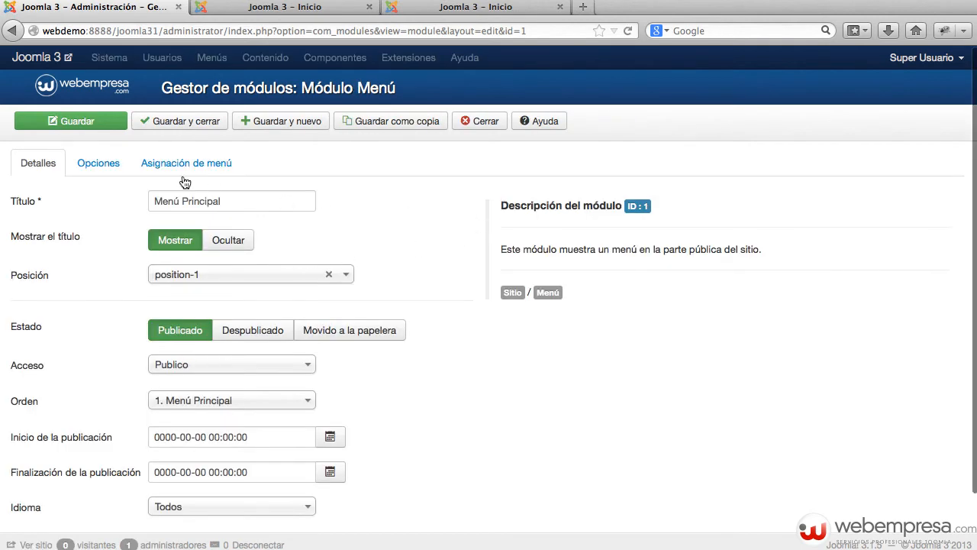
pyautogui.click(95, 164)
pyautogui.click(262, 237)
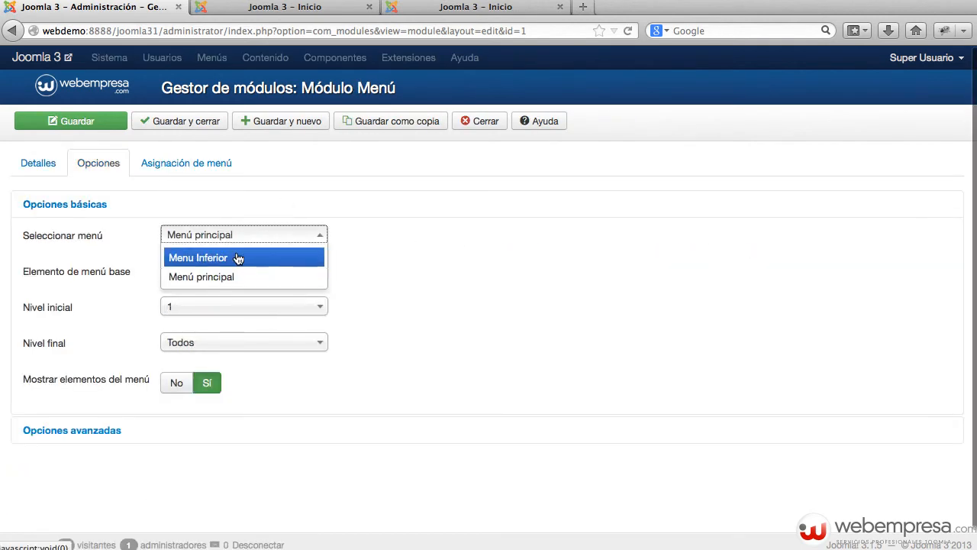
pyautogui.click(240, 257)
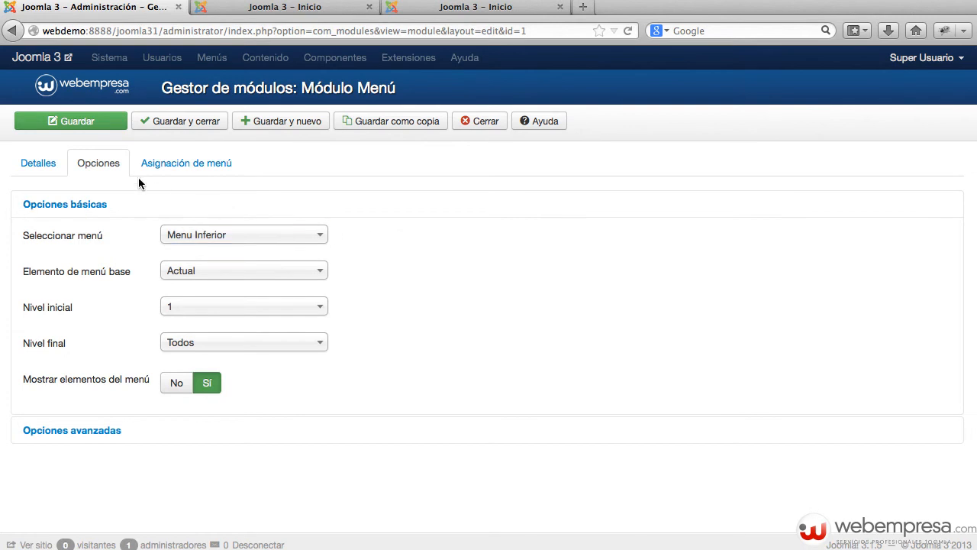
pyautogui.click(97, 132)
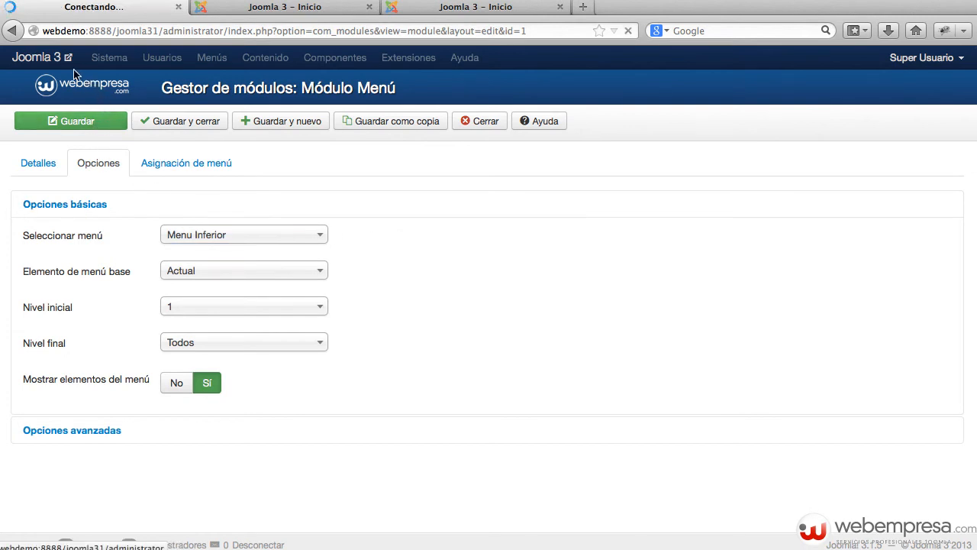
pyautogui.click(40, 66)
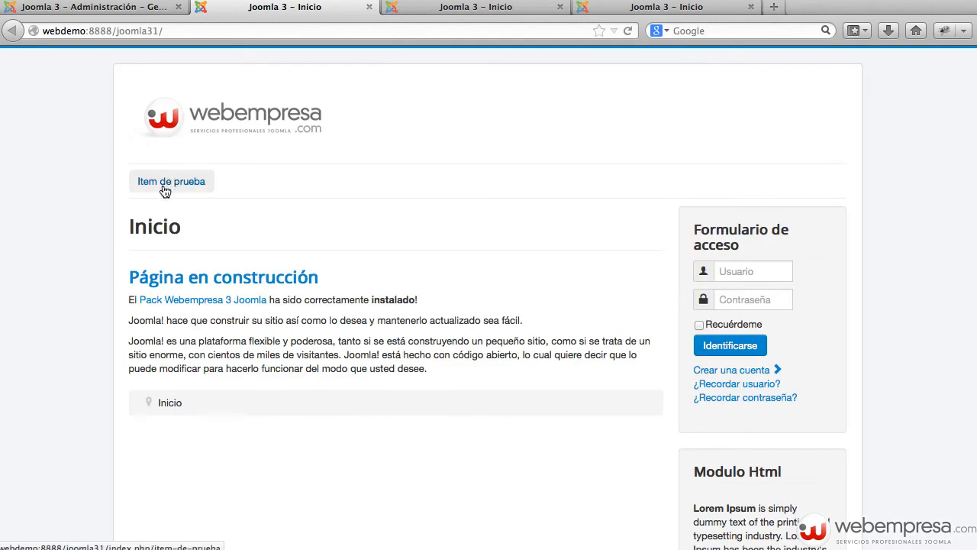
pyautogui.click(126, 9)
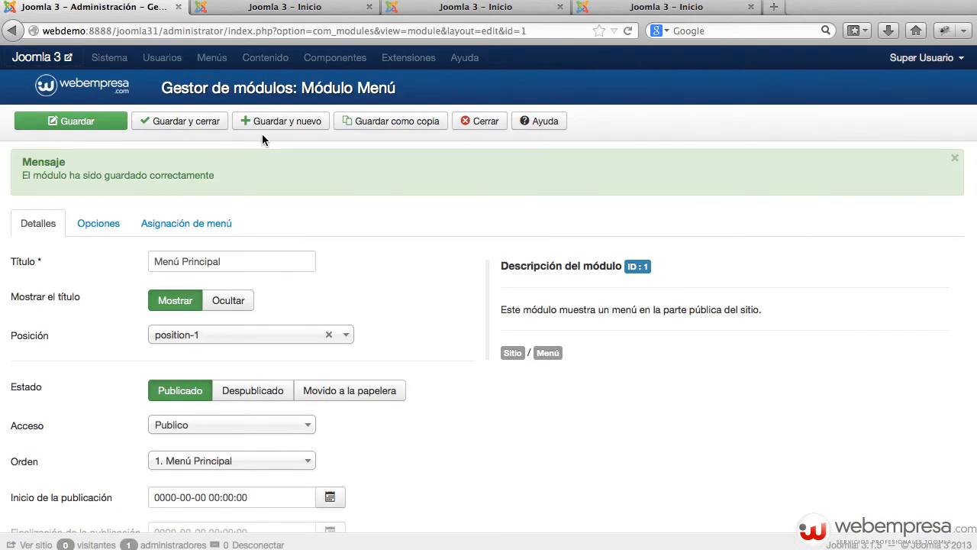
# Step: Set the Menú Principal module to display Menú principal again, then save and close it
pyautogui.click(99, 223)
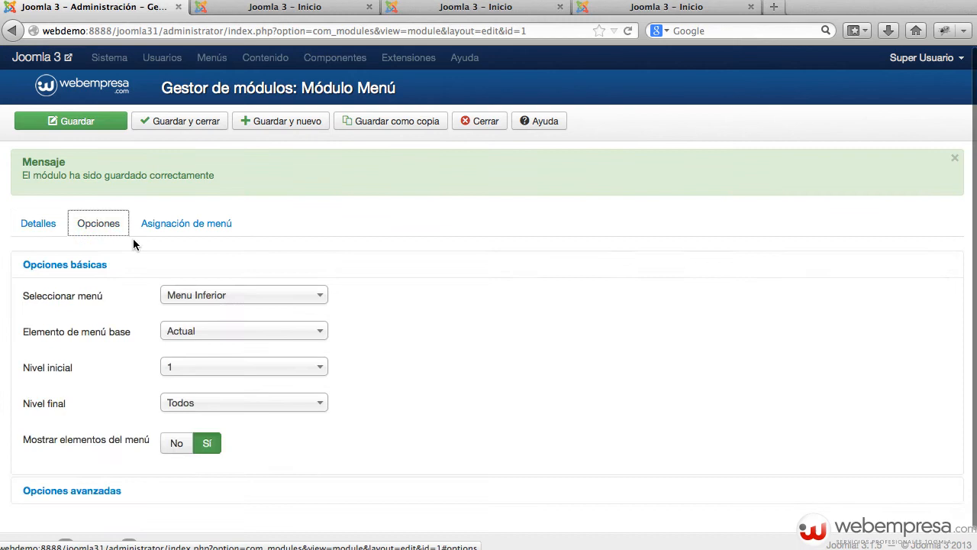
pyautogui.click(212, 292)
pyautogui.click(213, 334)
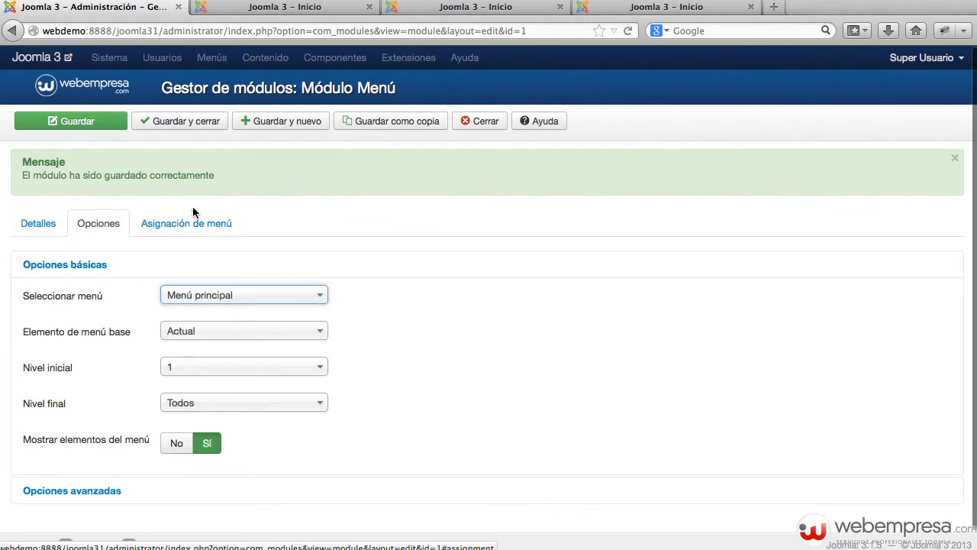
pyautogui.click(183, 121)
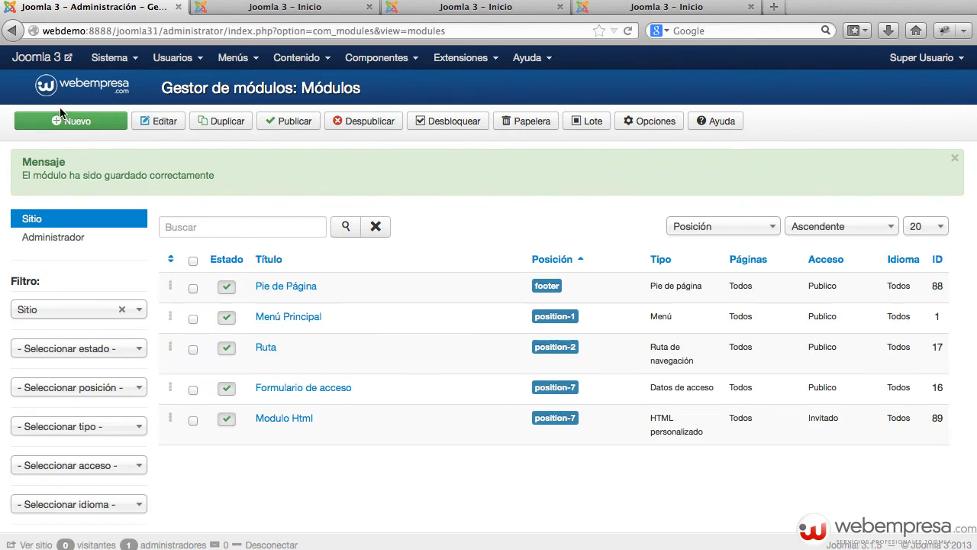
# Step: Create a new site module of type Menú and title it "Menu Inferior"
pyautogui.click(71, 124)
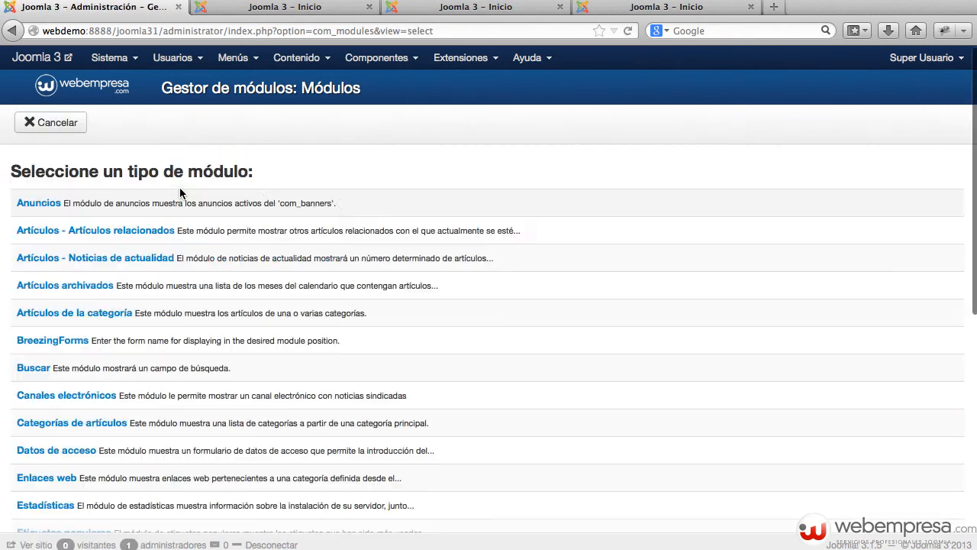
pyautogui.scroll(-5, 141, 474)
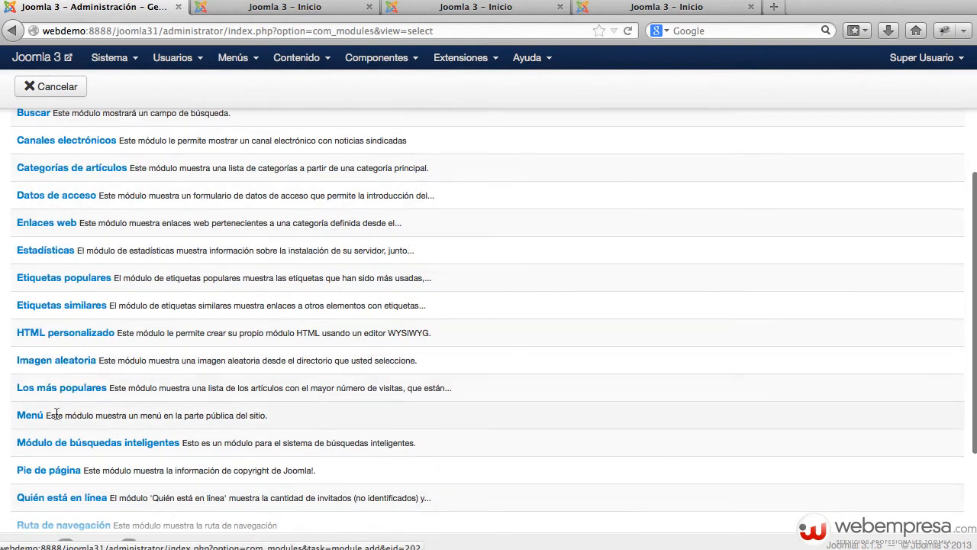
pyautogui.click(33, 420)
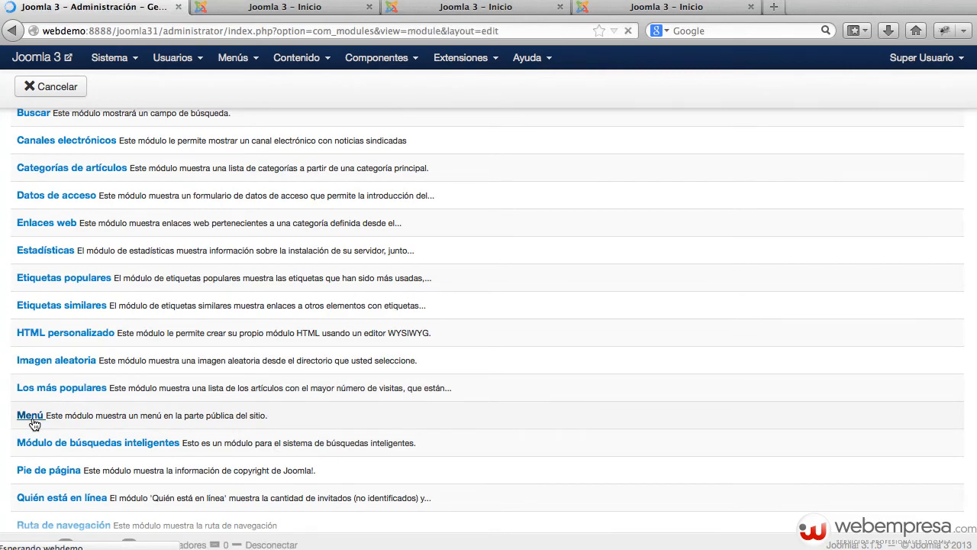
pyautogui.click(222, 206)
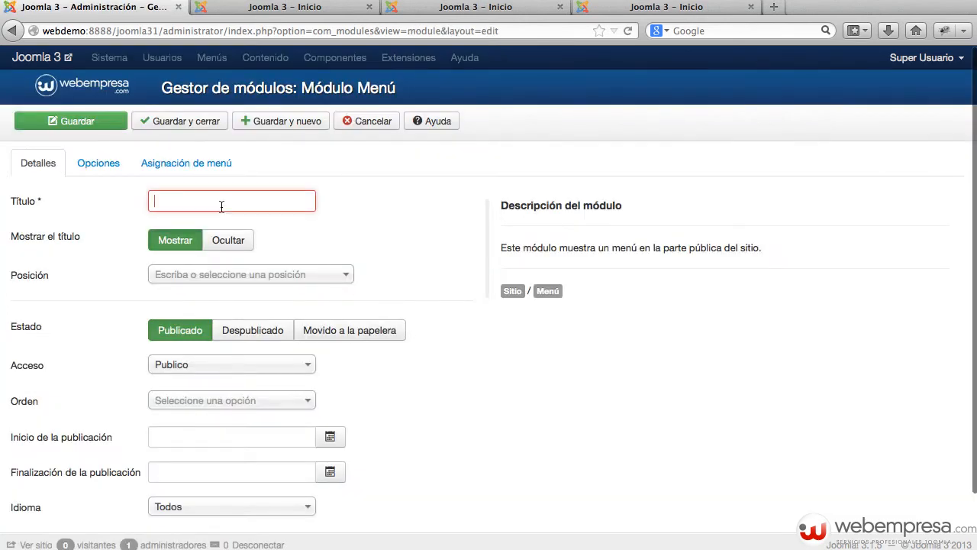
pyautogui.write('Inferior')
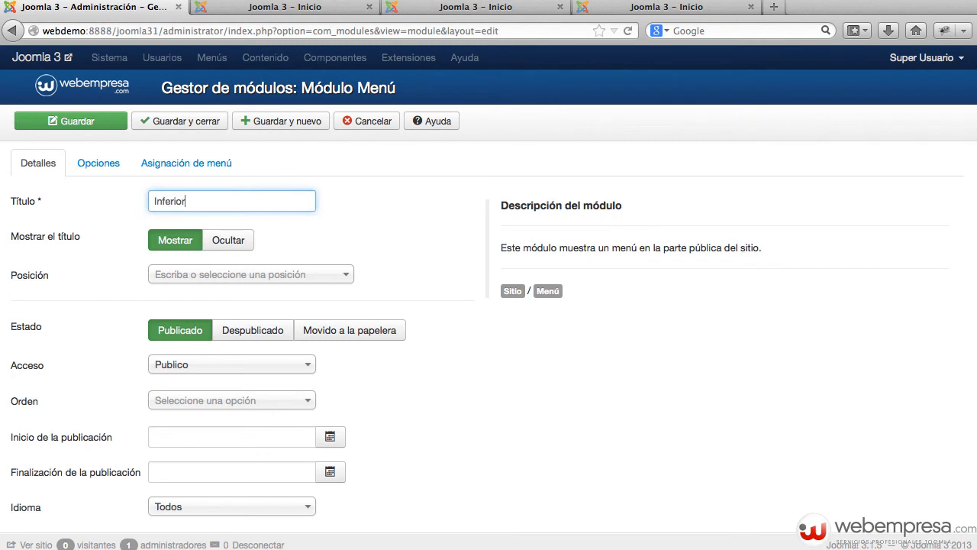
pyautogui.write('Menu')
pyautogui.click(291, 279)
pyautogui.write('footer')
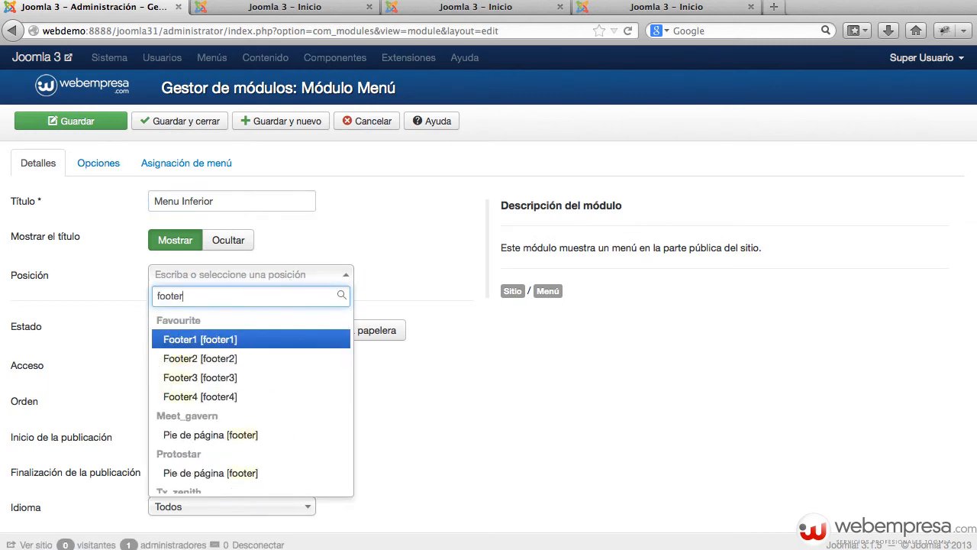
pyautogui.press('Return')
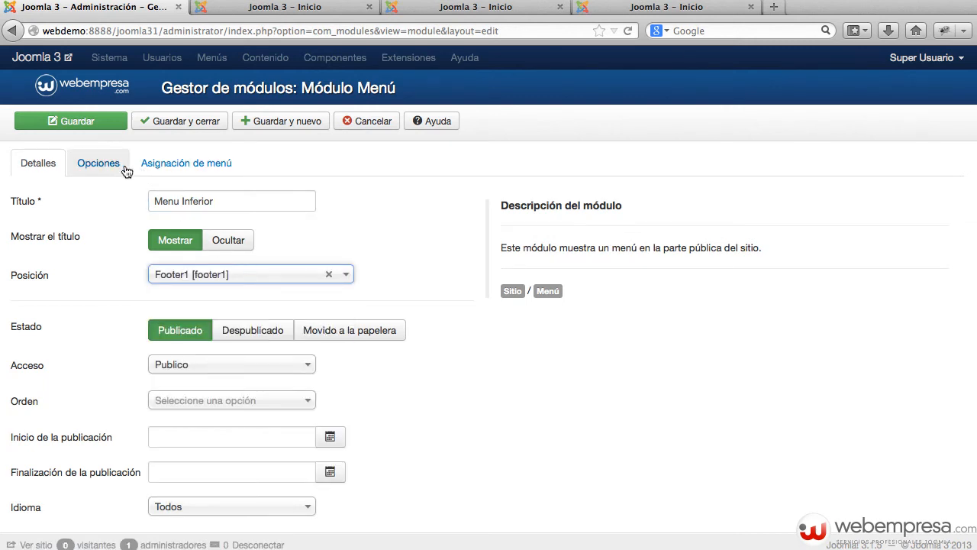
# Step: Set the new module's position to Pie de página [footer] of the Meet_gavern template
pyautogui.click(213, 276)
pyautogui.write('footer')
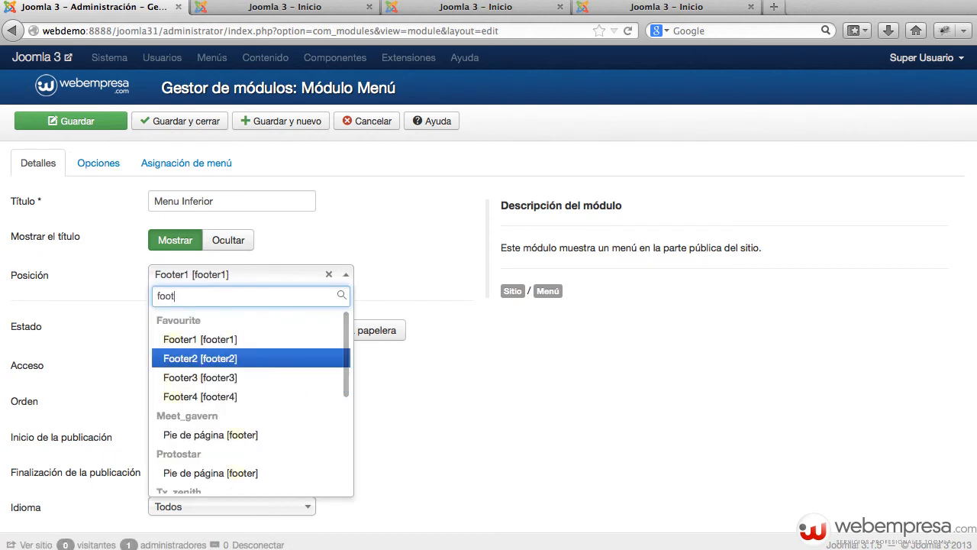
pyautogui.press('Down')
pyautogui.press('Down')
pyautogui.press('Down')
pyautogui.press('Down')
pyautogui.press('Up')
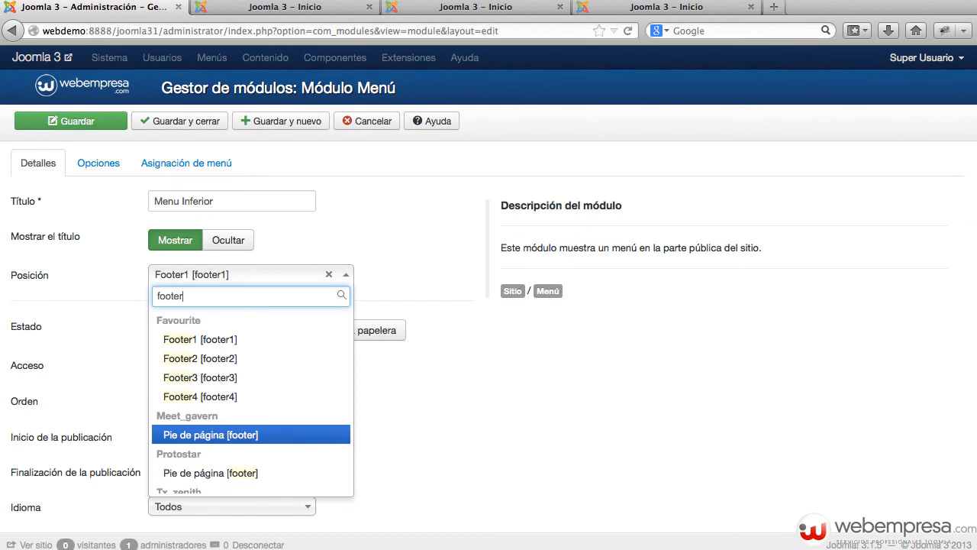
pyautogui.press('Return')
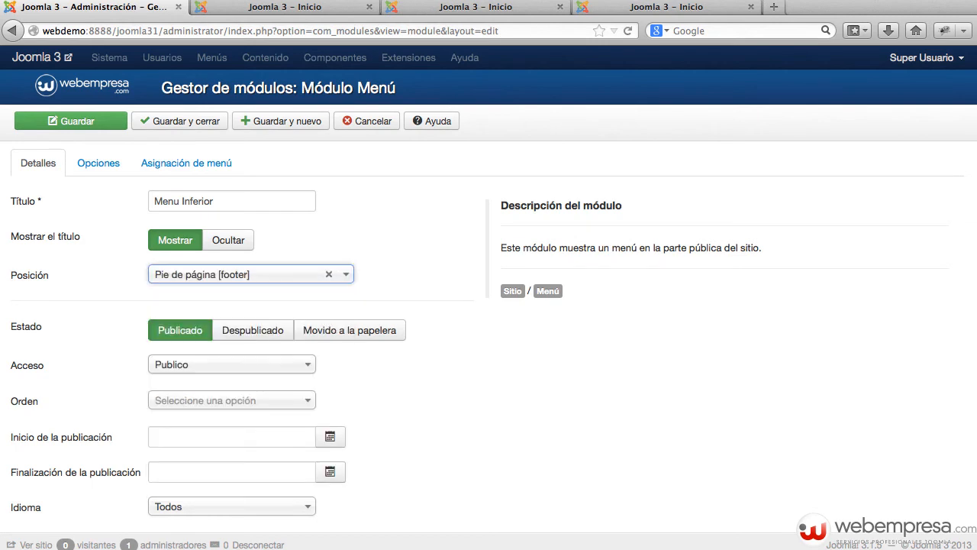
# Step: Keep Menu Inferior as the menu the module displays, check its menu assignment and details, and save the module
pyautogui.click(84, 163)
pyautogui.click(232, 234)
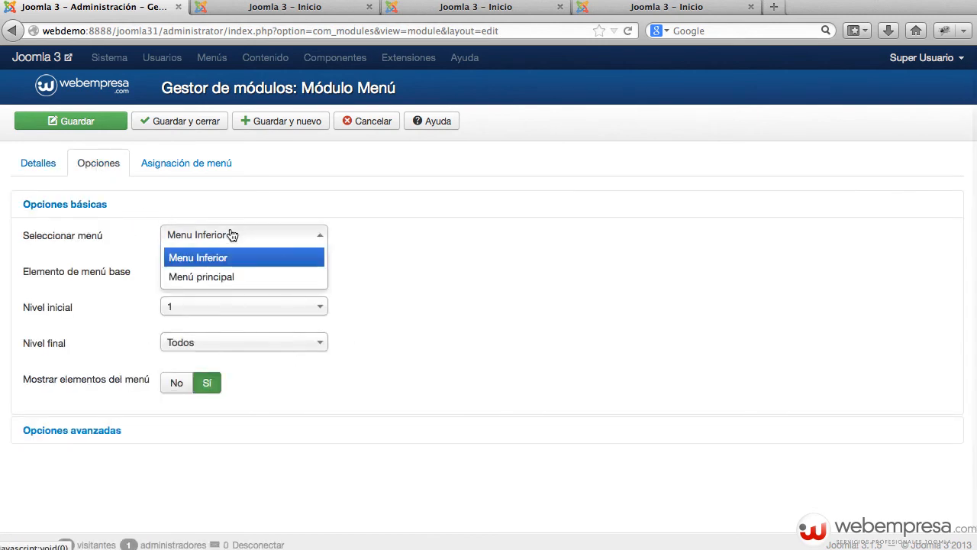
pyautogui.click(229, 236)
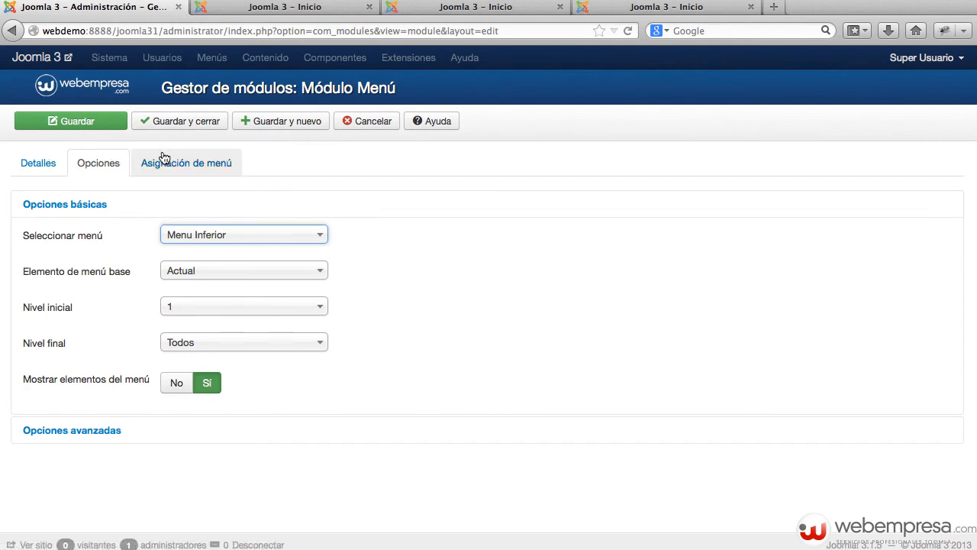
pyautogui.click(219, 160)
pyautogui.click(27, 170)
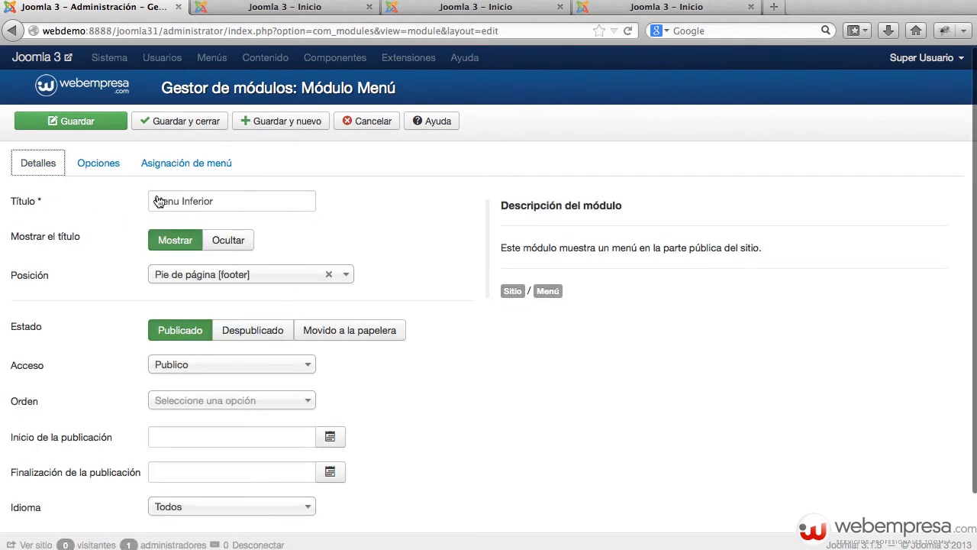
pyautogui.click(82, 123)
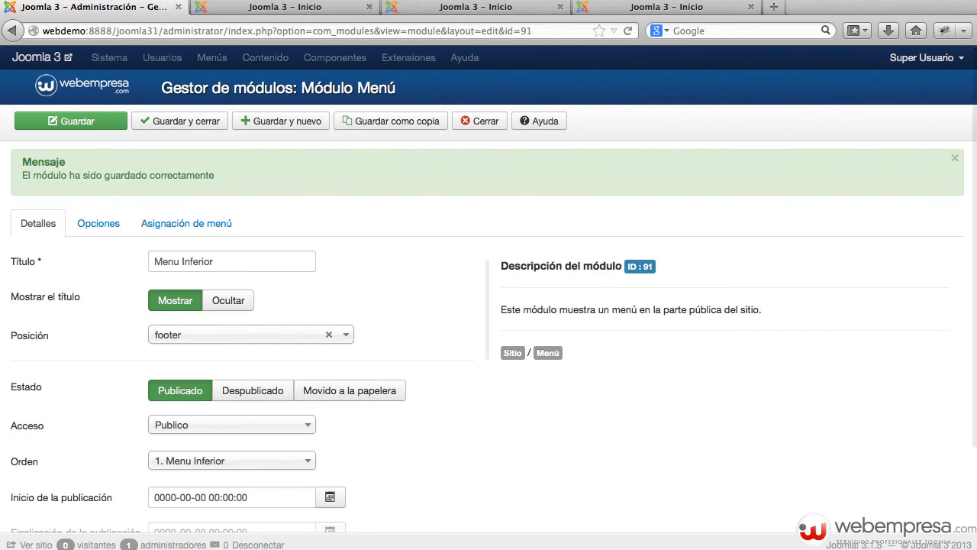
# Step: Reload the public site's home page and check the main menu and the new menu in the footer
pyautogui.click(303, 9)
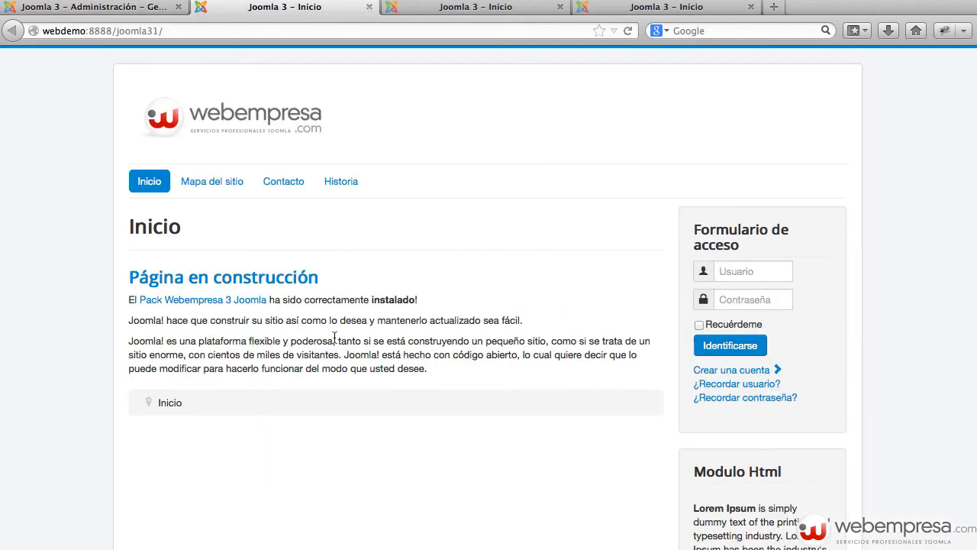
pyautogui.press('super+r')
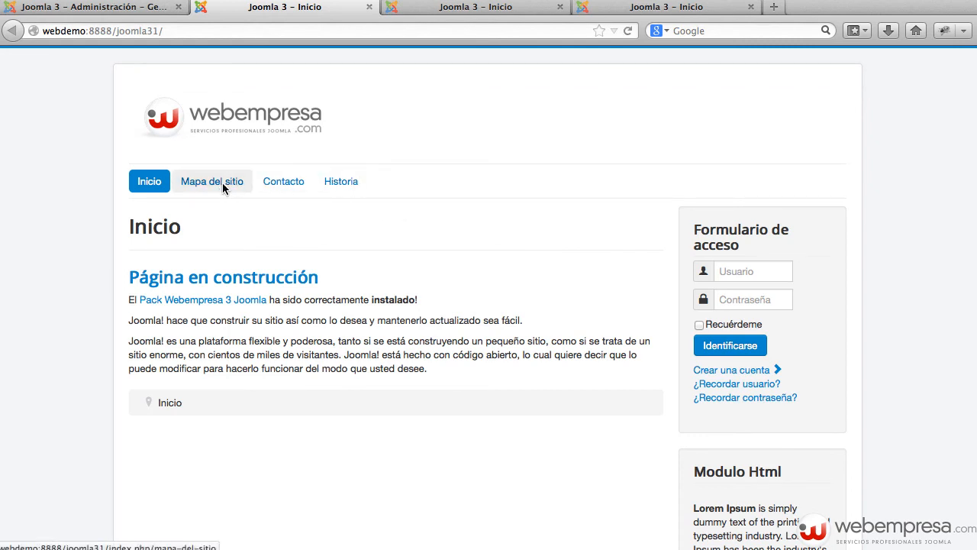
pyautogui.scroll(-5, 296, 243)
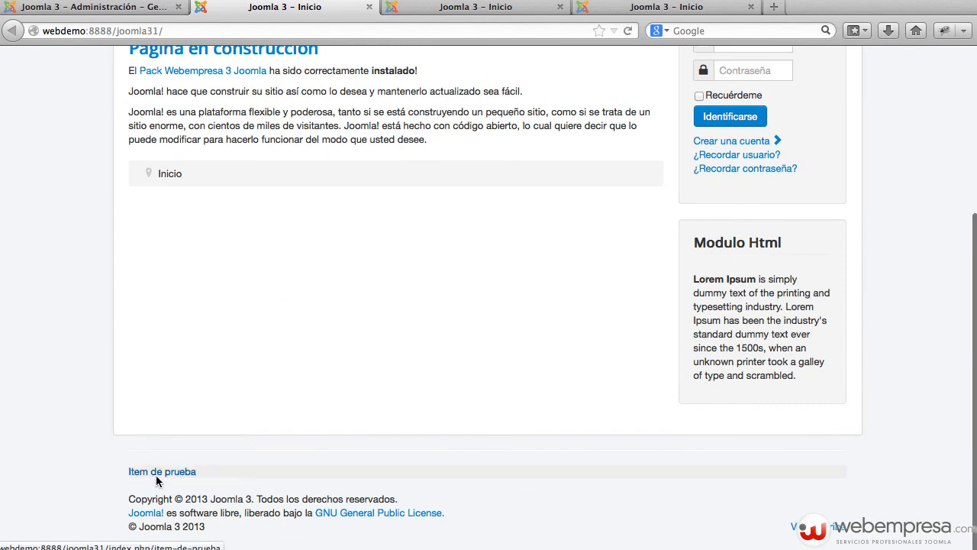
pyautogui.scroll(3, 270, 336)
pyautogui.scroll(-1, 270, 337)
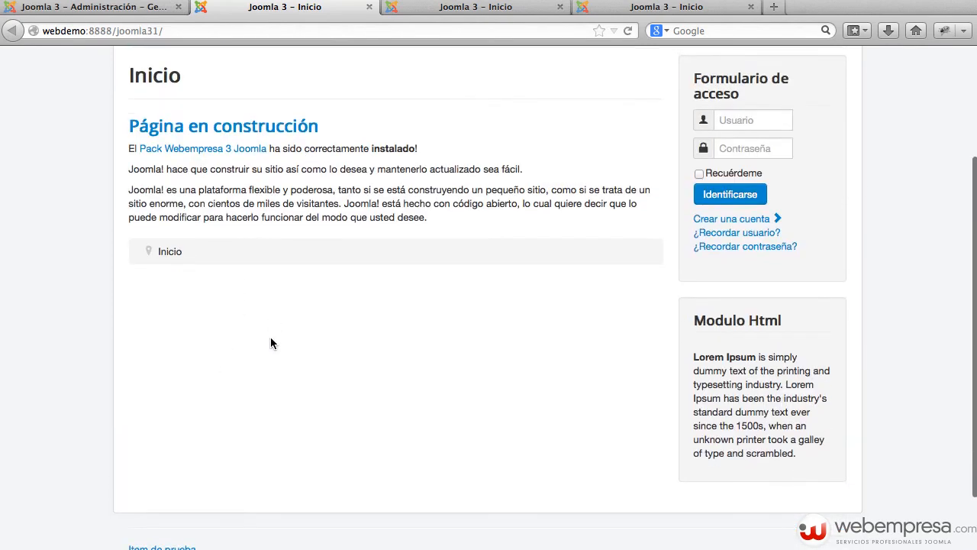
pyautogui.scroll(3, 270, 337)
# Step: Review the Menu Inferior entry in the menu manager, and find its Item de prueba link in the public site's footer
pyautogui.click(148, 7)
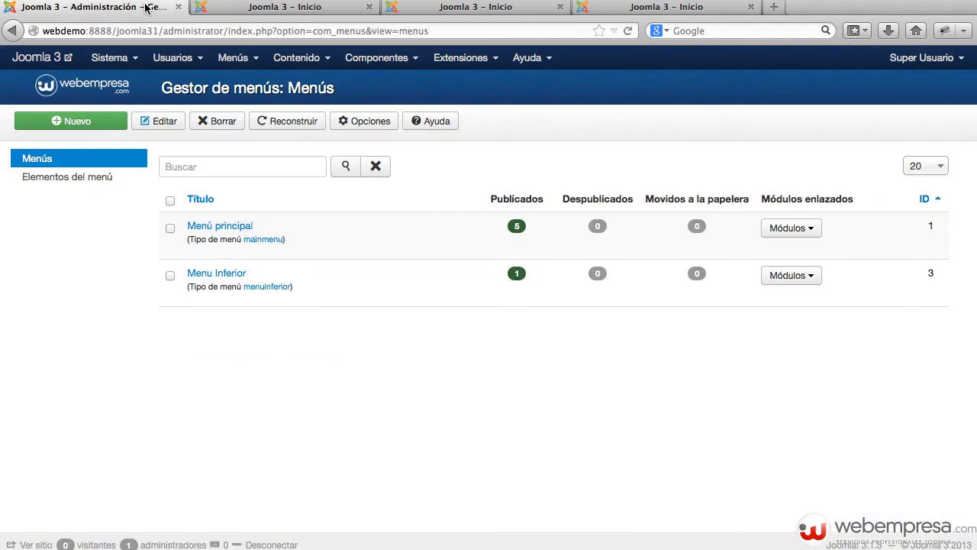
pyautogui.click(233, 57)
pyautogui.click(237, 87)
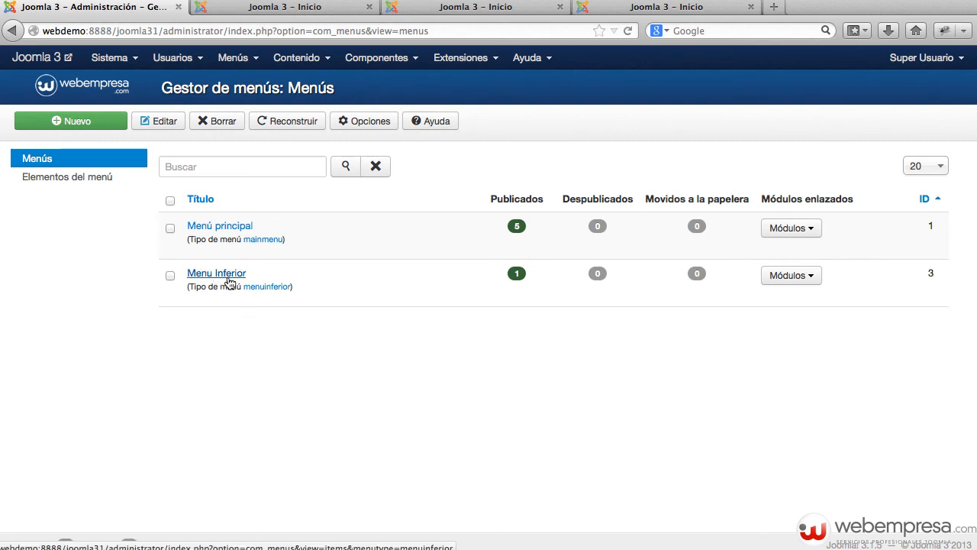
pyautogui.click(281, 9)
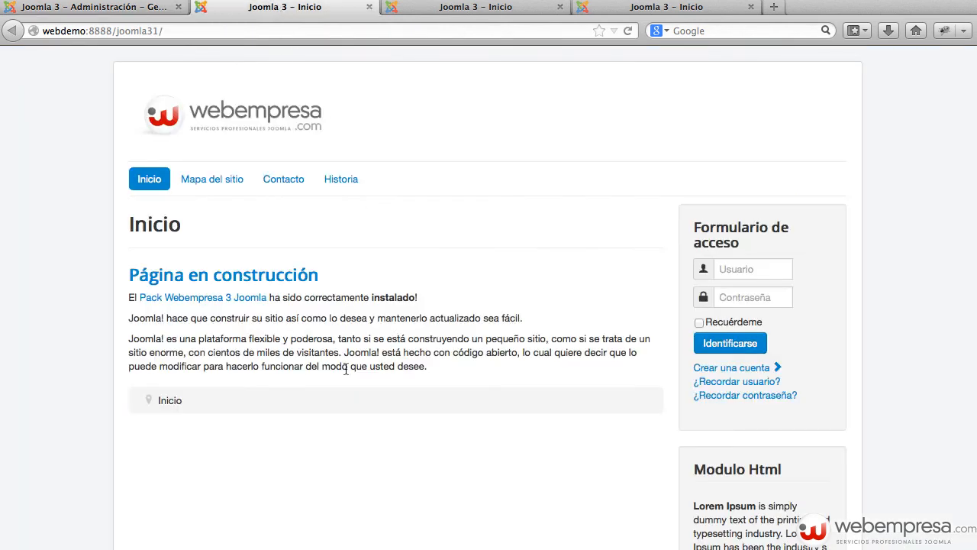
pyautogui.scroll(-5, 346, 369)
pyautogui.click(182, 473)
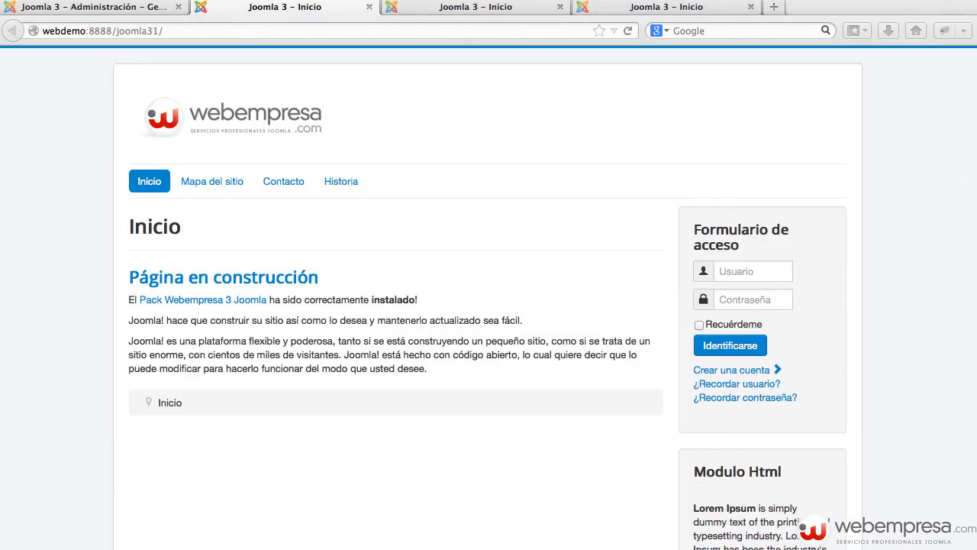
# Step: Switch to the Webempresa blog window and read the introduction of the article "Crear un menú oculto en Joomla! 2.5"
pyautogui.moveTo(519, 546); pyautogui.dragTo(227, 34)
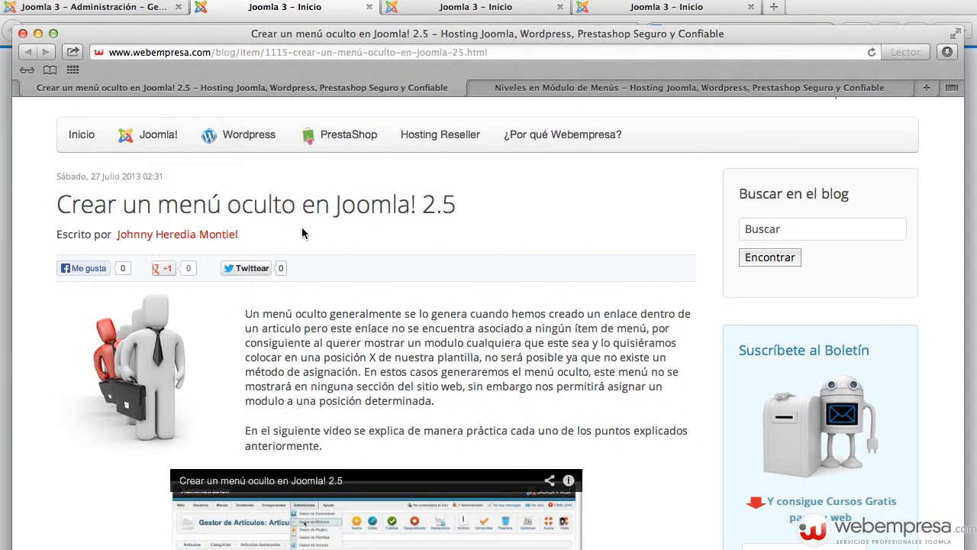
pyautogui.scroll(-3, 421, 232)
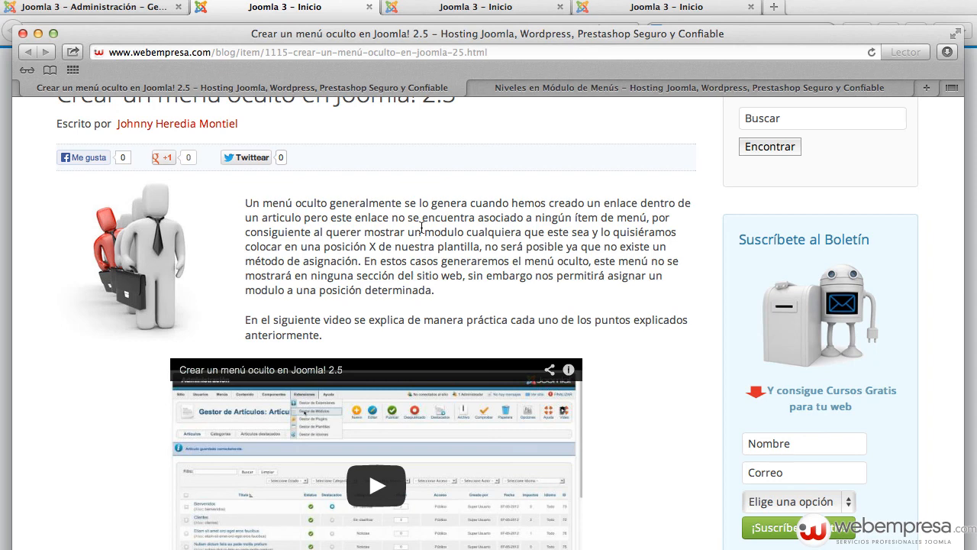
pyautogui.scroll(5, 426, 227)
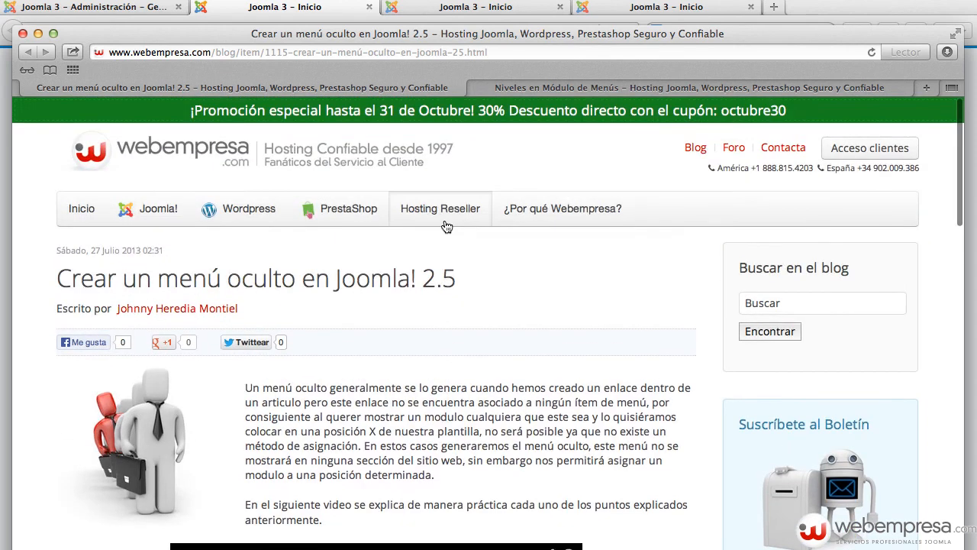
# Step: Review the level settings and example in the article "Niveles en Módulo de Menús", and return to the hidden menu article
pyautogui.click(549, 90)
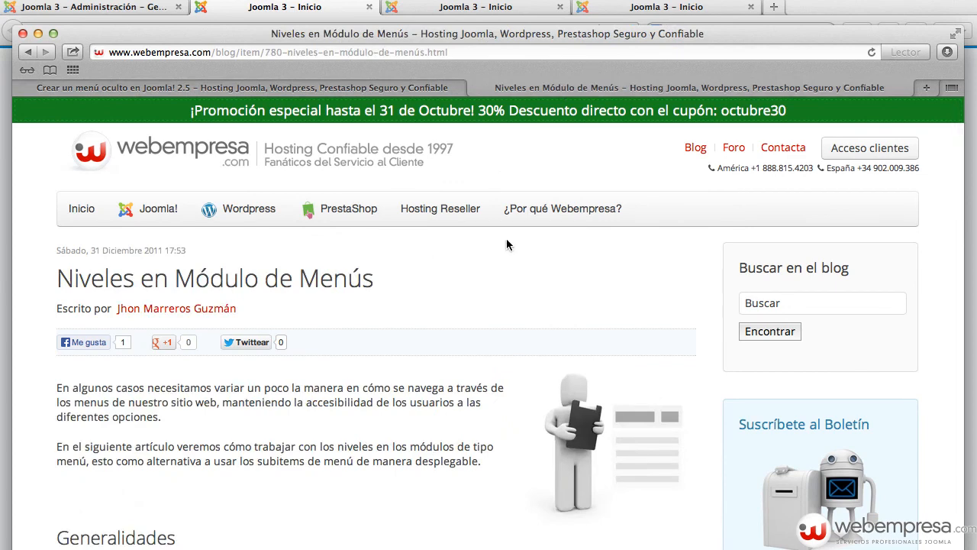
pyautogui.scroll(-5, 507, 245)
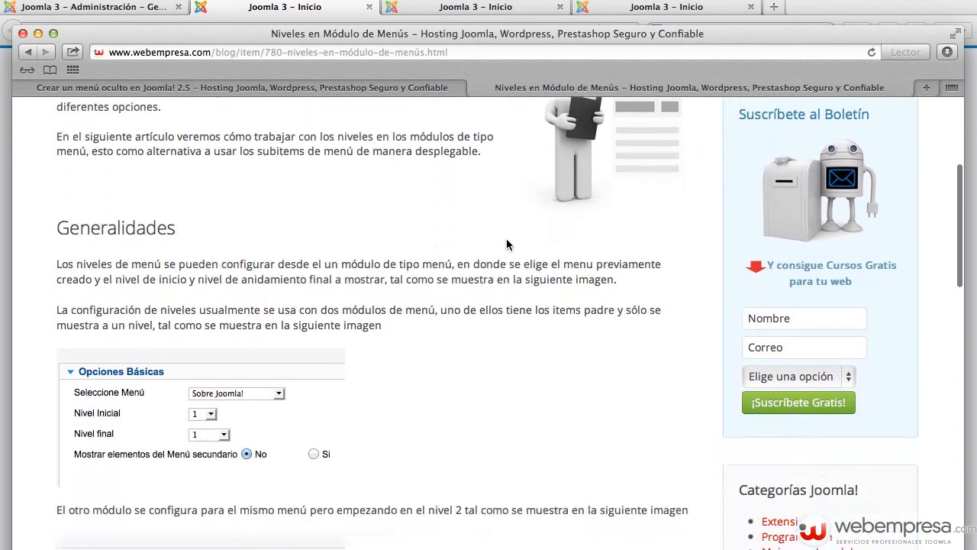
pyautogui.moveTo(487, 38); pyautogui.dragTo(552, 0)
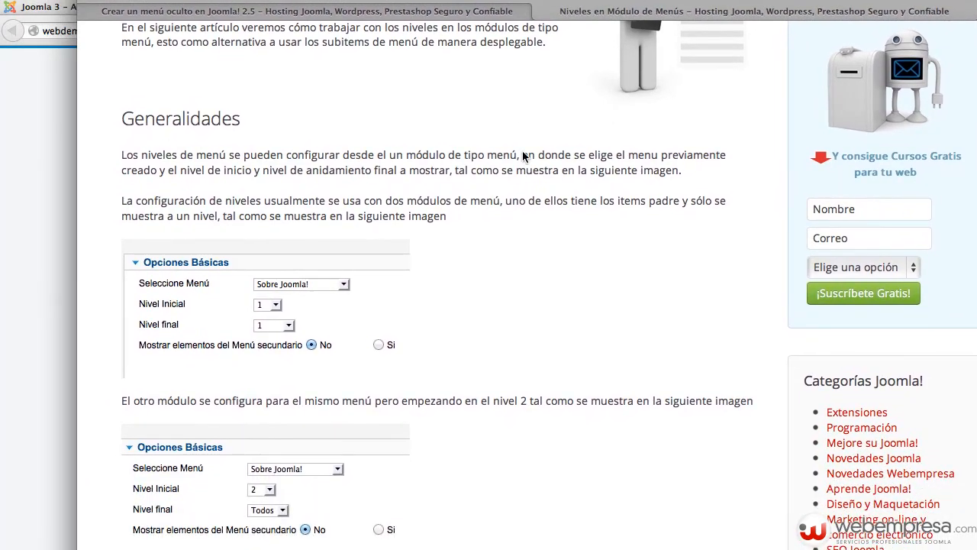
pyautogui.scroll(-5, 515, 218)
pyautogui.scroll(-1, 517, 261)
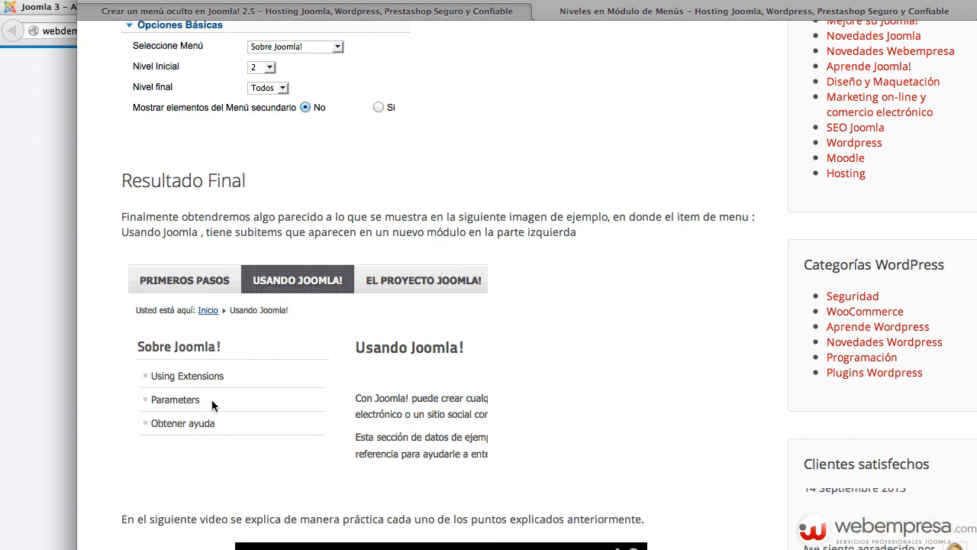
pyautogui.scroll(15, 226, 388)
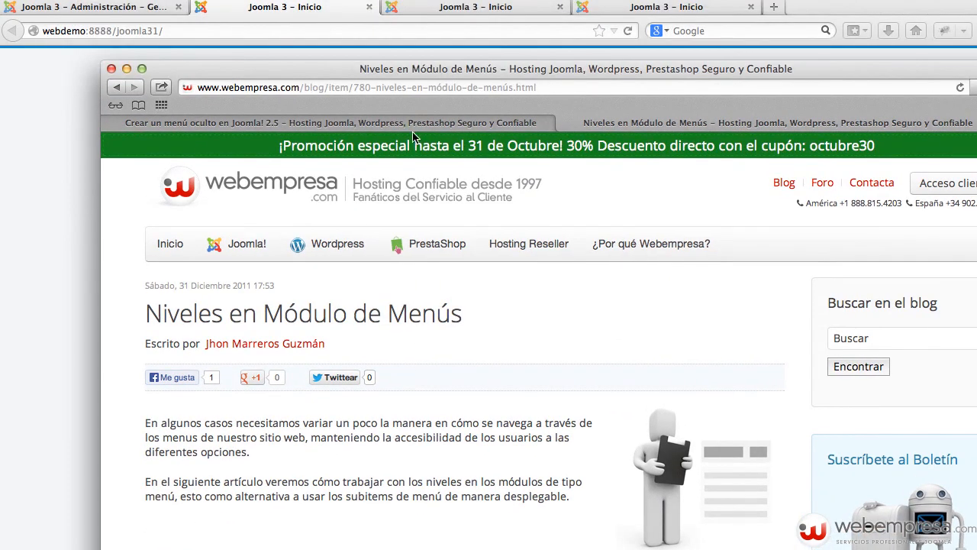
pyautogui.click(407, 126)
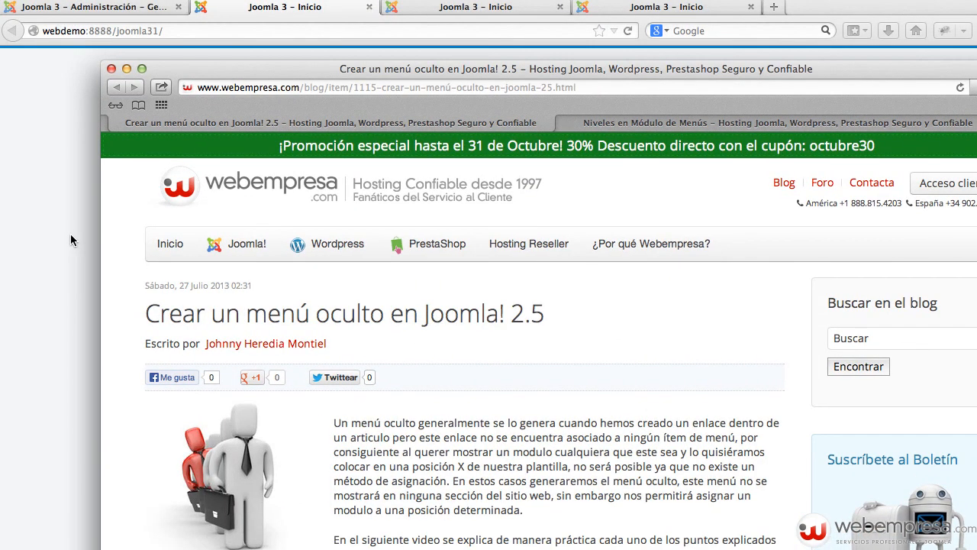